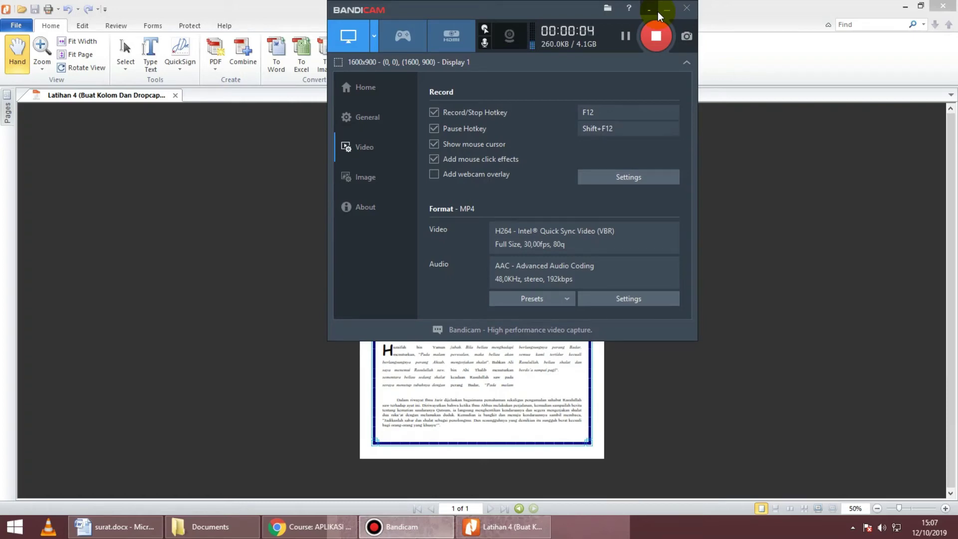
Step: Minimize Bandicam and scroll through the Latihan 4 reference PDF to study its title, columns and drop caps
click(657, 11)
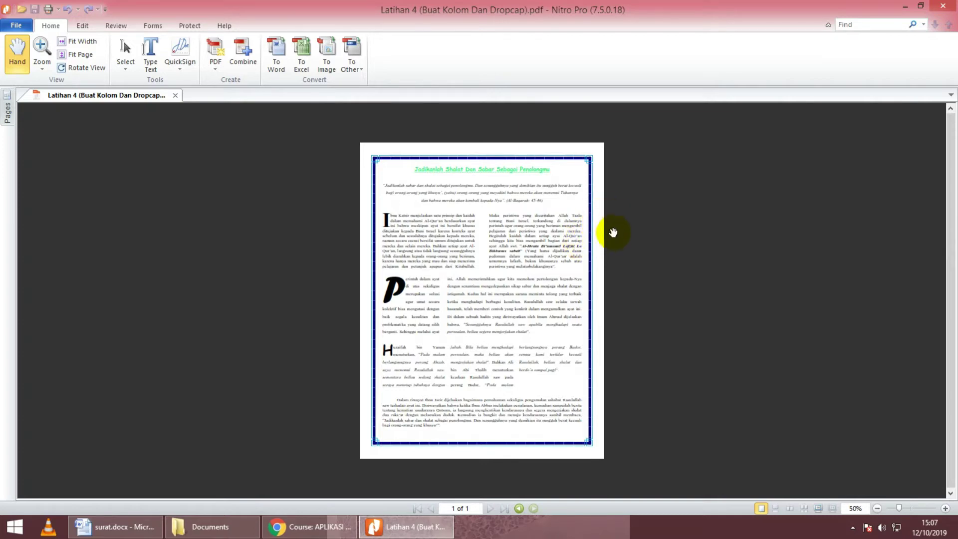
scroll(556, 299, up, 2)
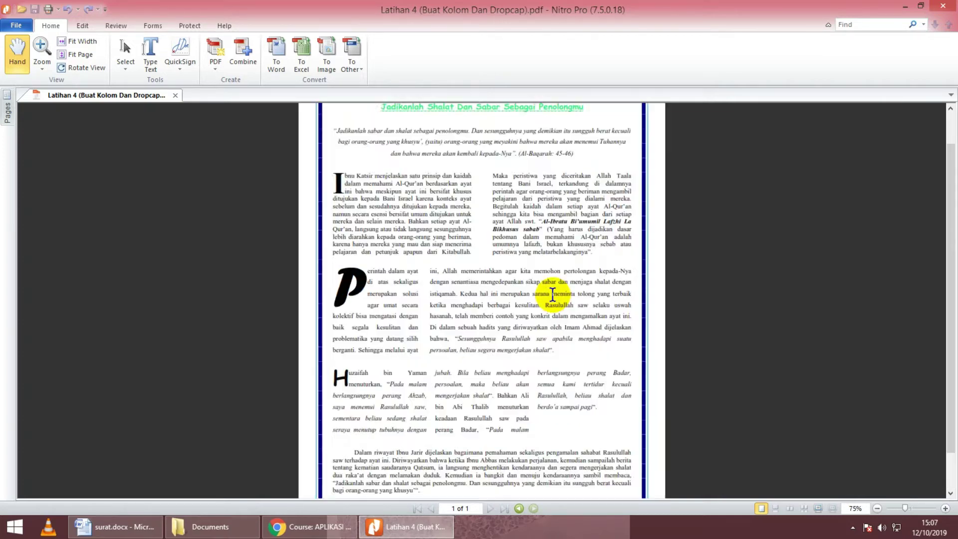
scroll(549, 301, down, 1)
scroll(549, 301, down, 1)
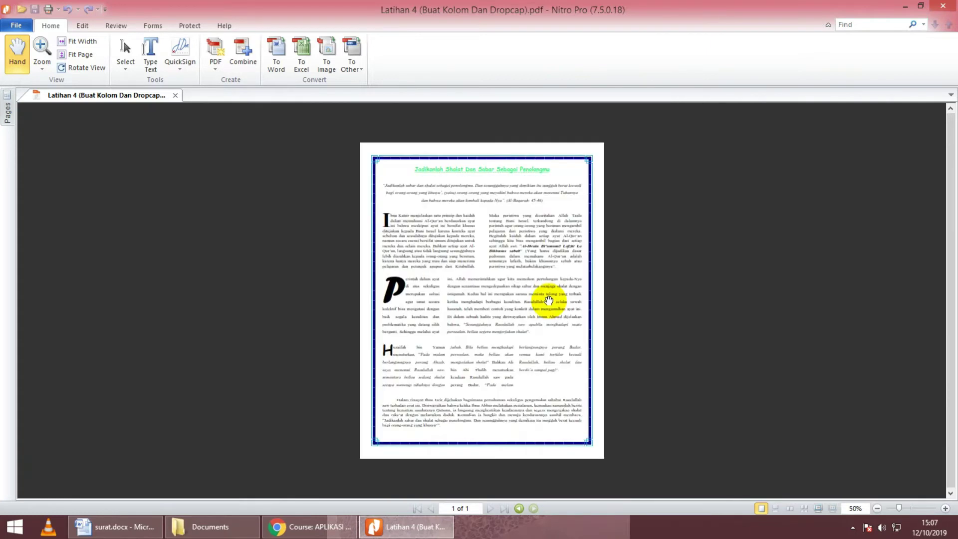
scroll(547, 299, up, 1)
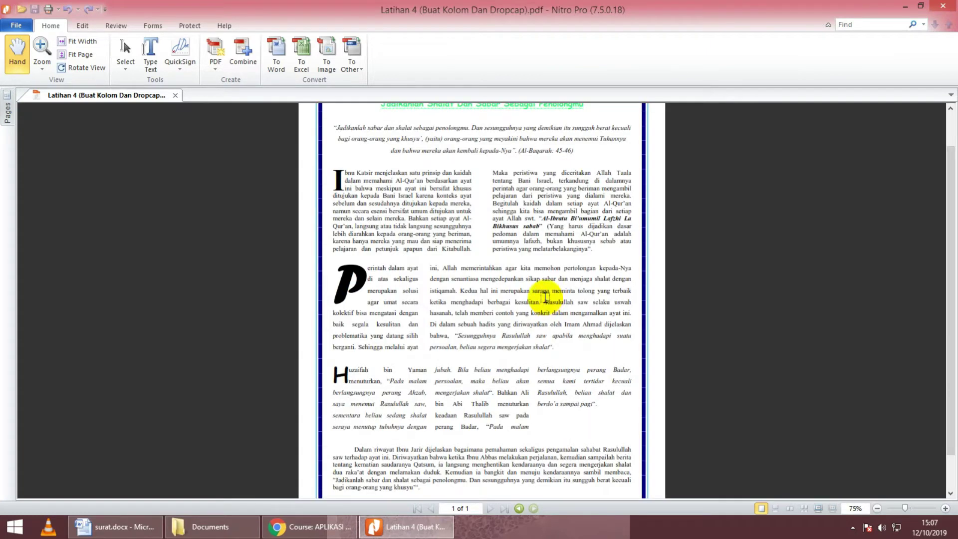
scroll(543, 296, up, 2)
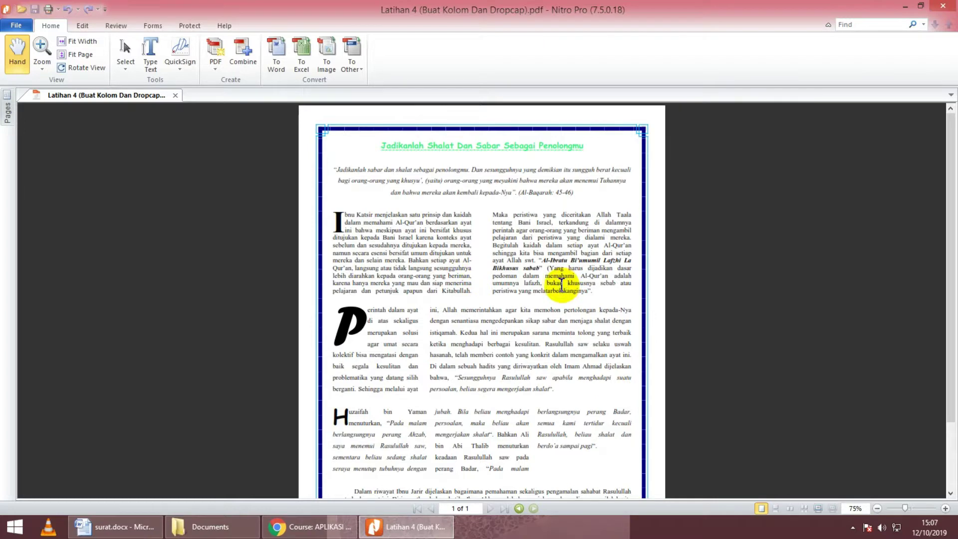
scroll(551, 385, down, 1)
scroll(498, 386, down, 2)
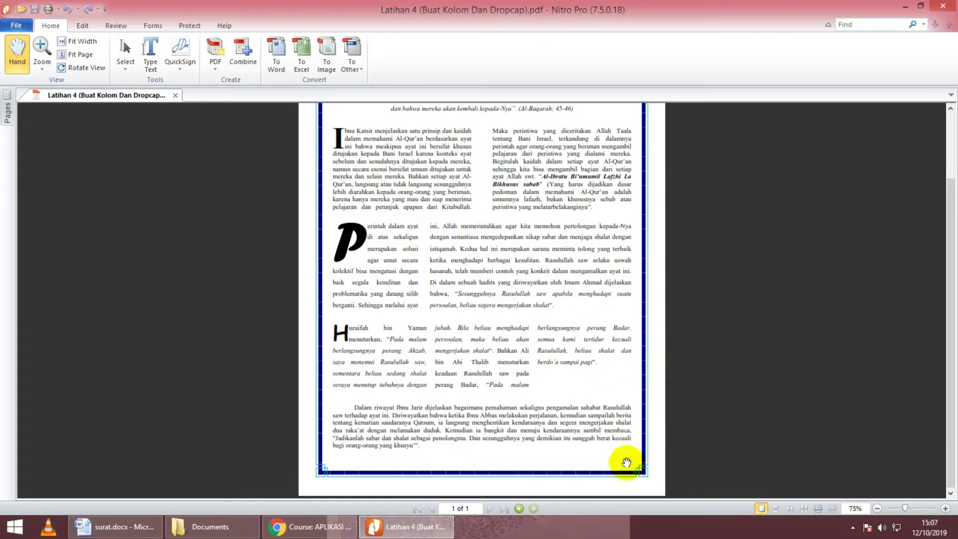
scroll(544, 367, up, 3)
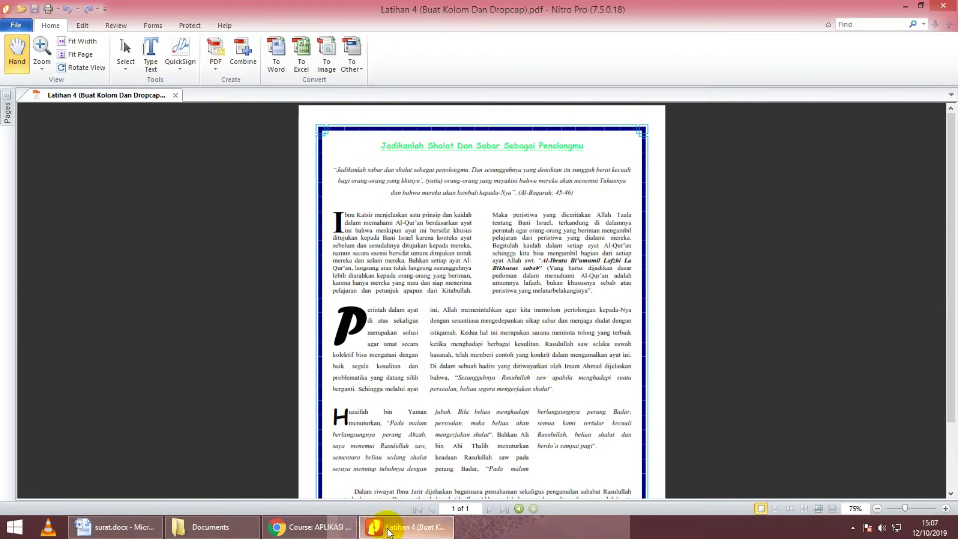
mouse_move(115, 527)
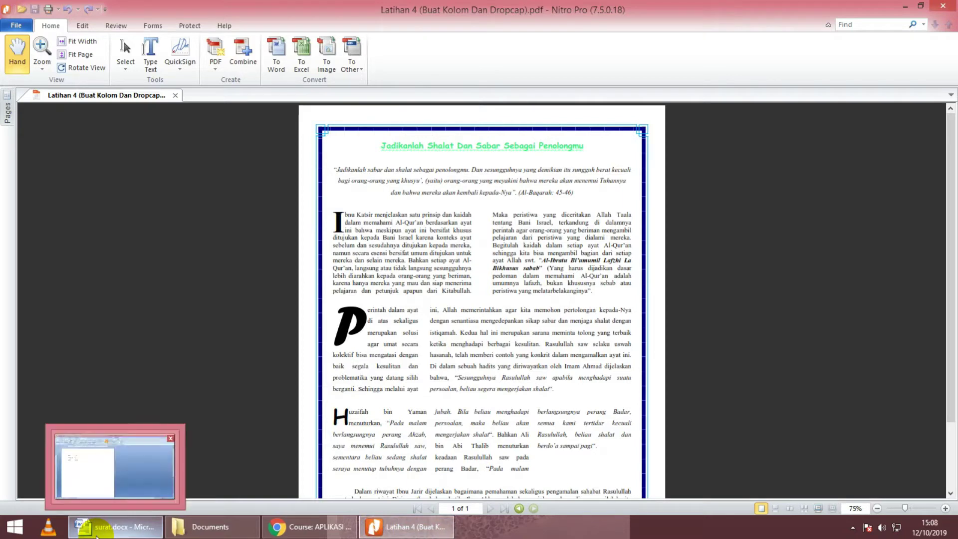
click(97, 530)
Step: Create a new blank Word document
click(13, 12)
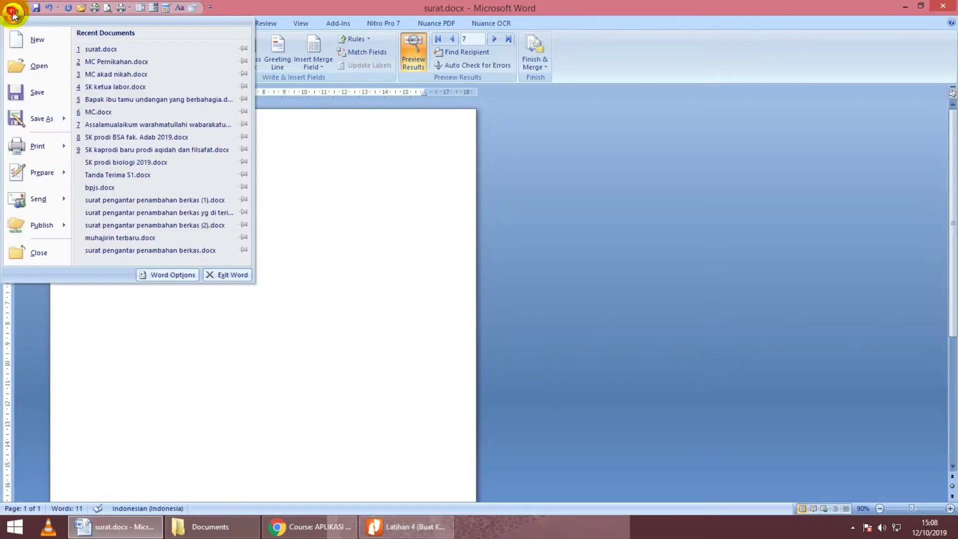
click(47, 34)
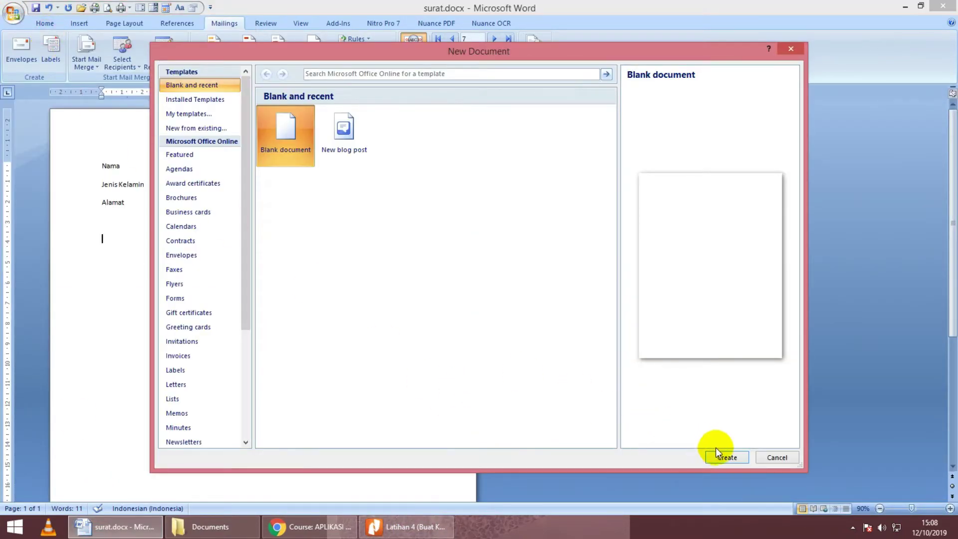
click(717, 454)
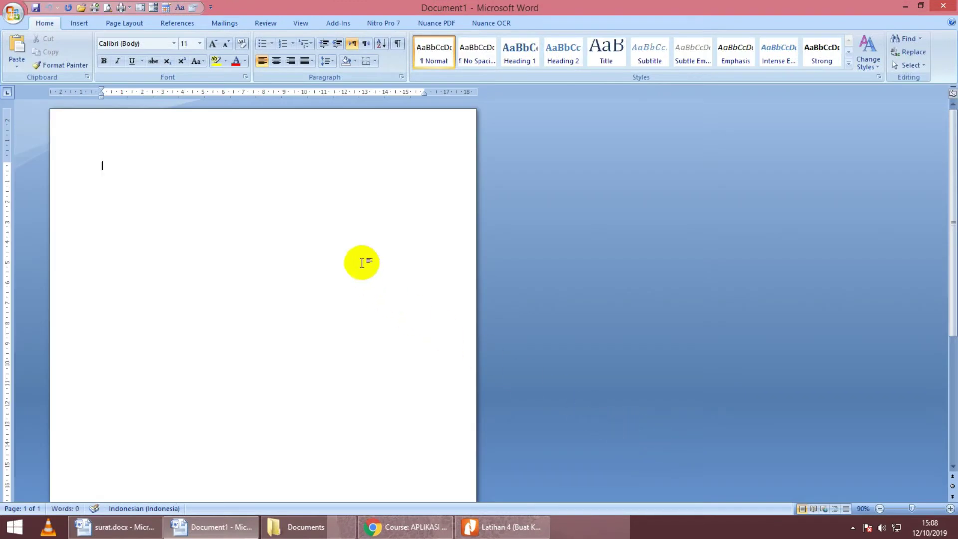
Step: Recheck the reference PDF, then start typing the =rand formula in the new document
click(540, 534)
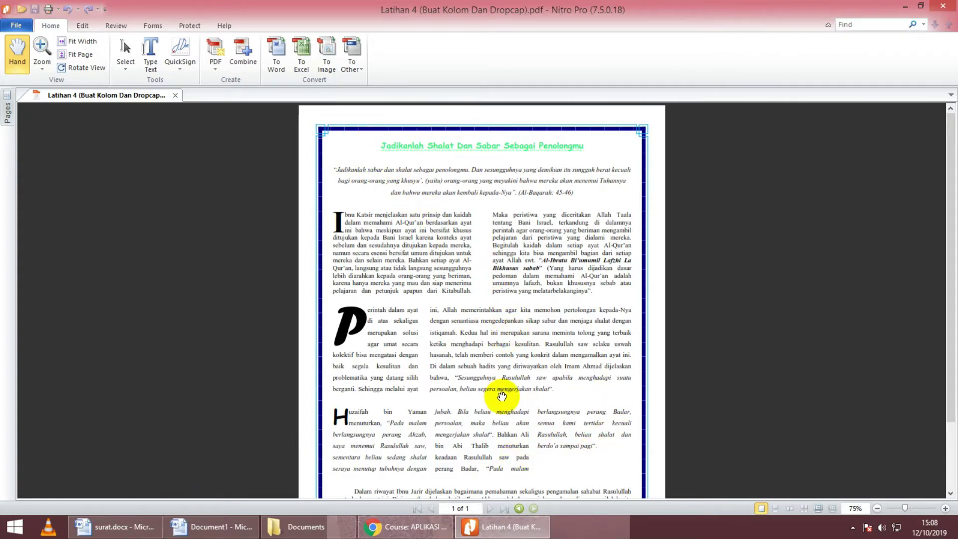
scroll(541, 427, down, 1)
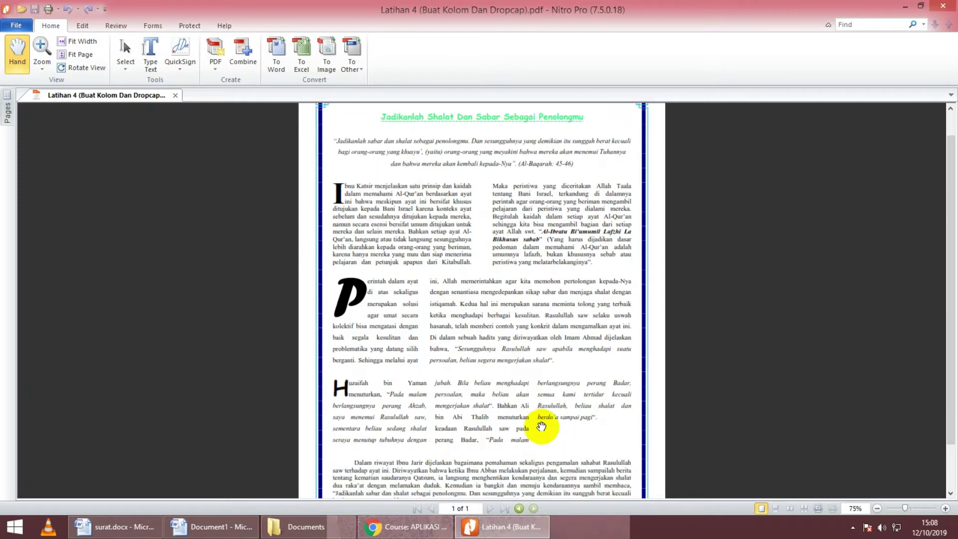
scroll(542, 426, down, 2)
click(207, 527)
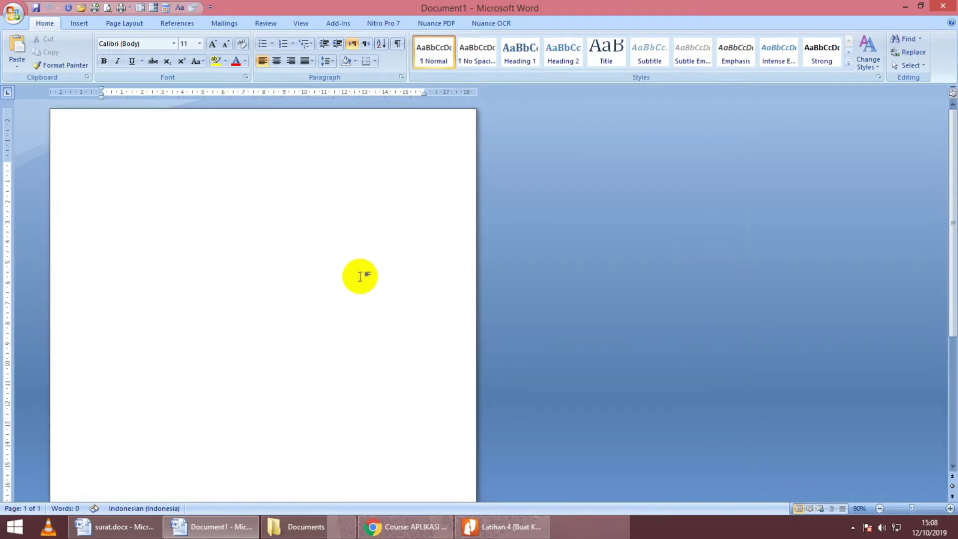
text(=)
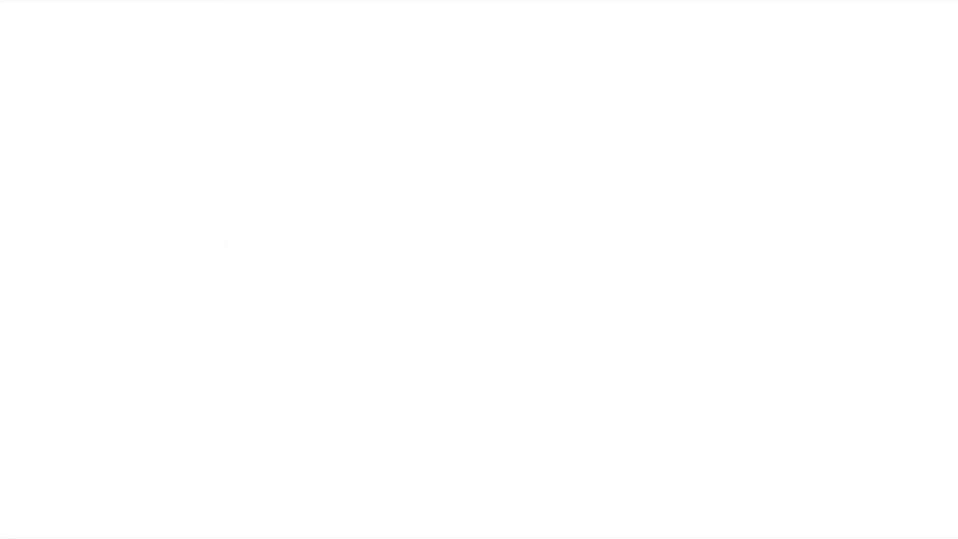
Step: Generate filler paragraphs with =rand(8,8) and review the resulting text
text(ran)
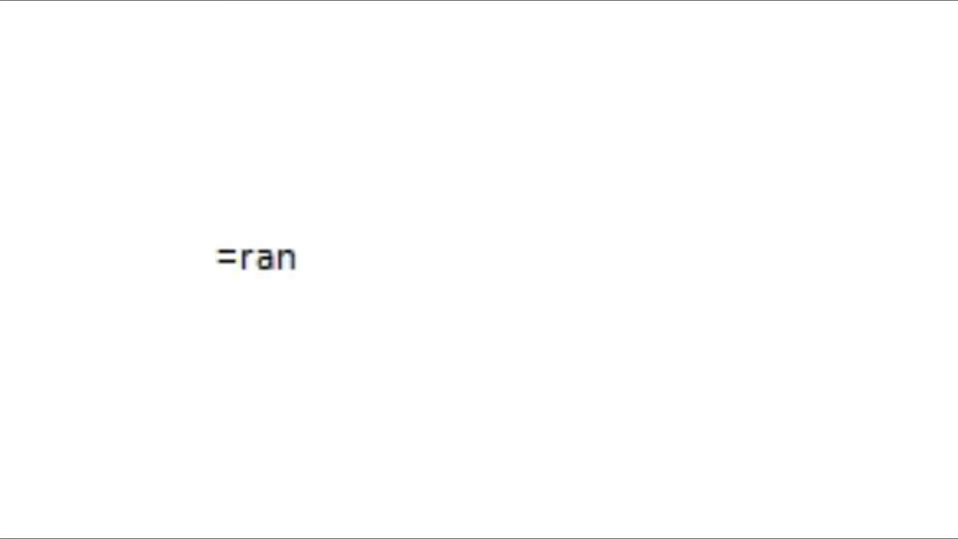
text(d()
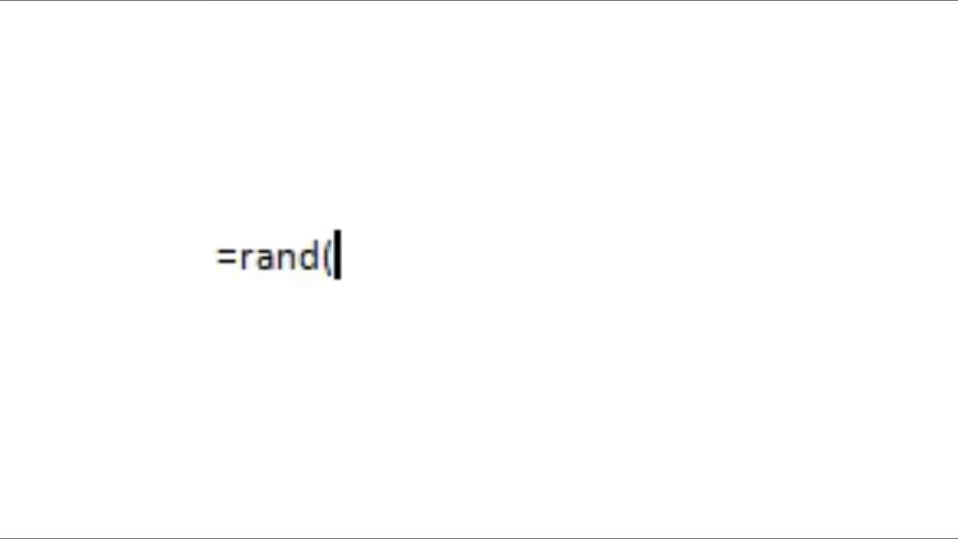
text(8,8)
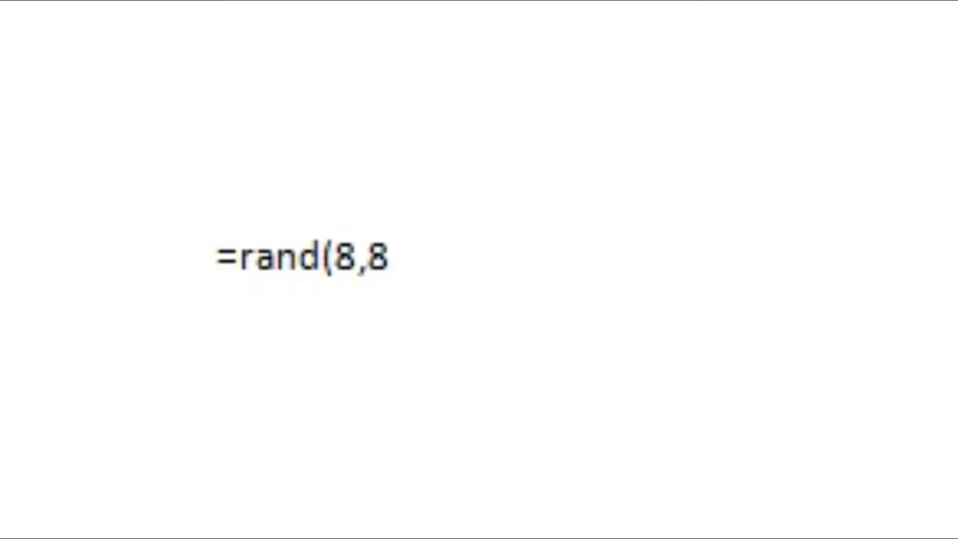
text())
key(Return)
scroll(363, 324, down, 1)
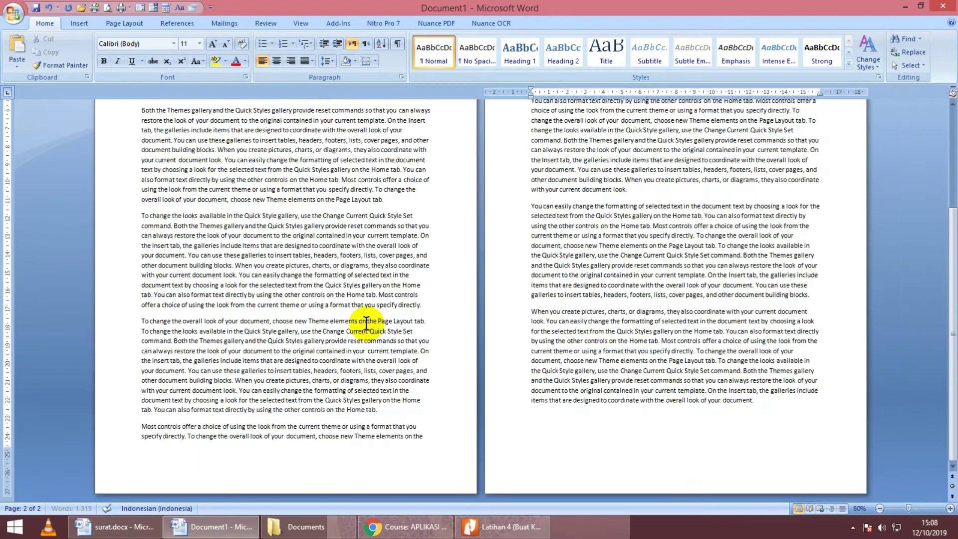
scroll(339, 305, down, 2)
scroll(310, 302, up, 1)
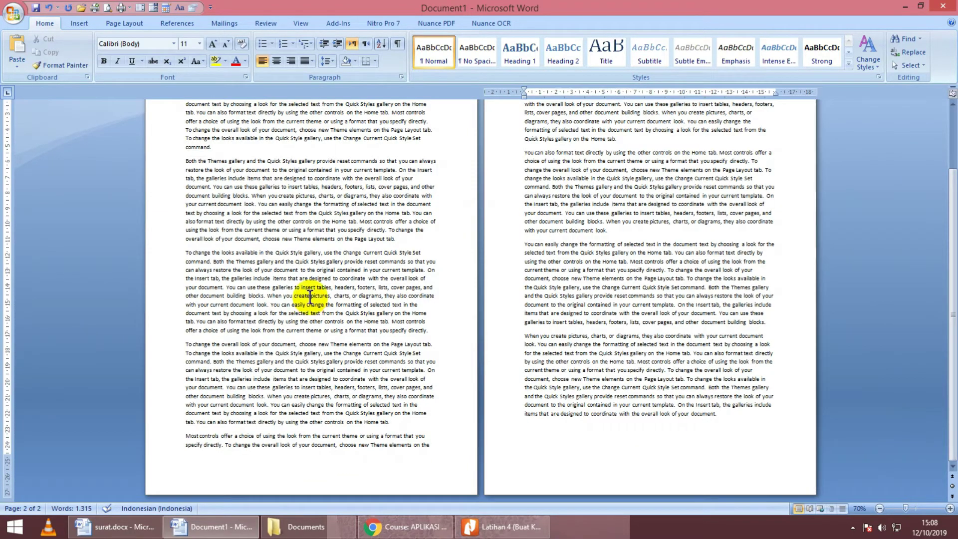
scroll(309, 302, up, 3)
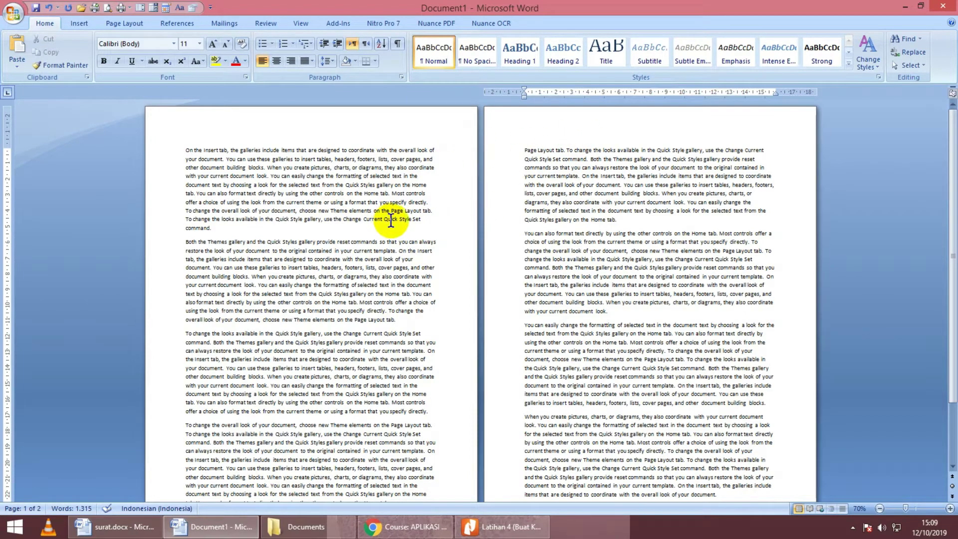
click(483, 525)
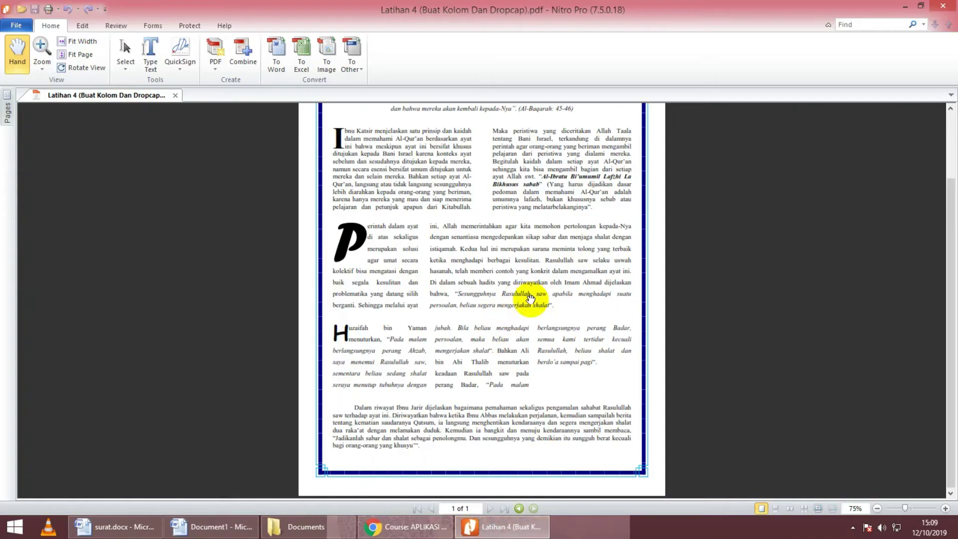
Step: Snap the Word filler-text document to the left half of the screen
scroll(532, 295, up, 3)
click(379, 527)
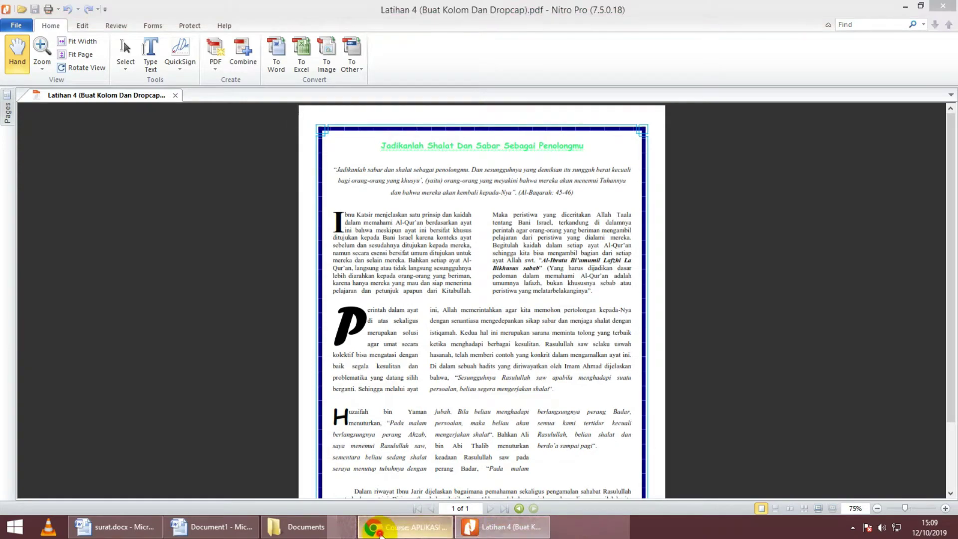
click(214, 526)
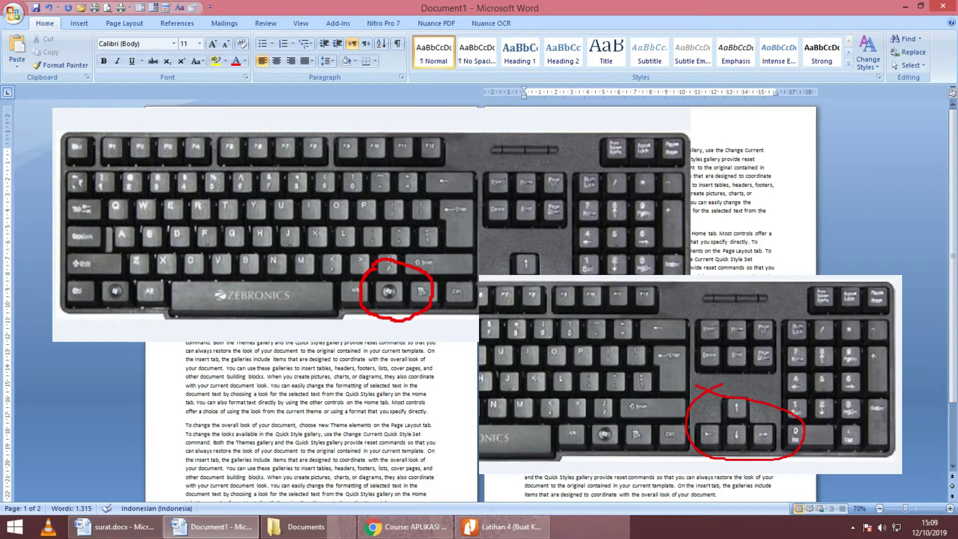
key(super+Left)
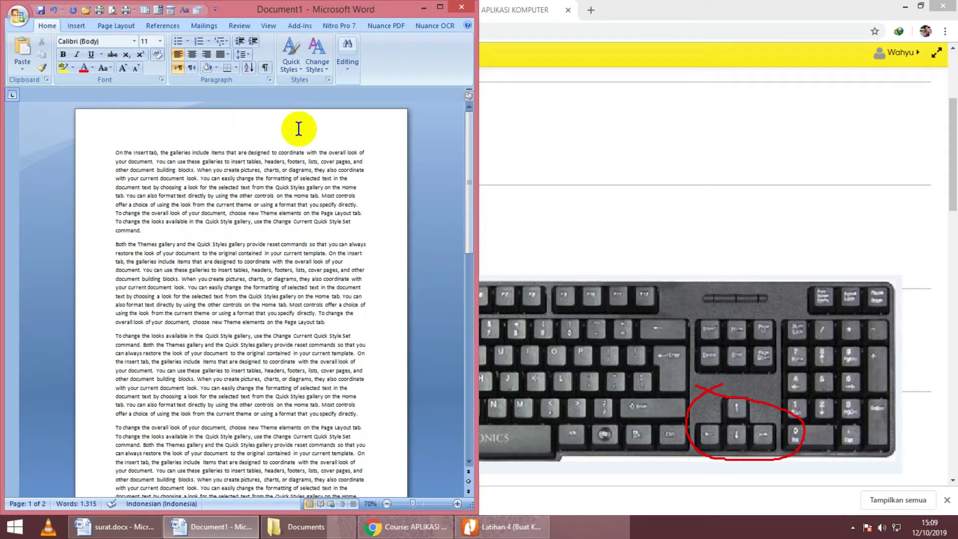
mouse_move(502, 527)
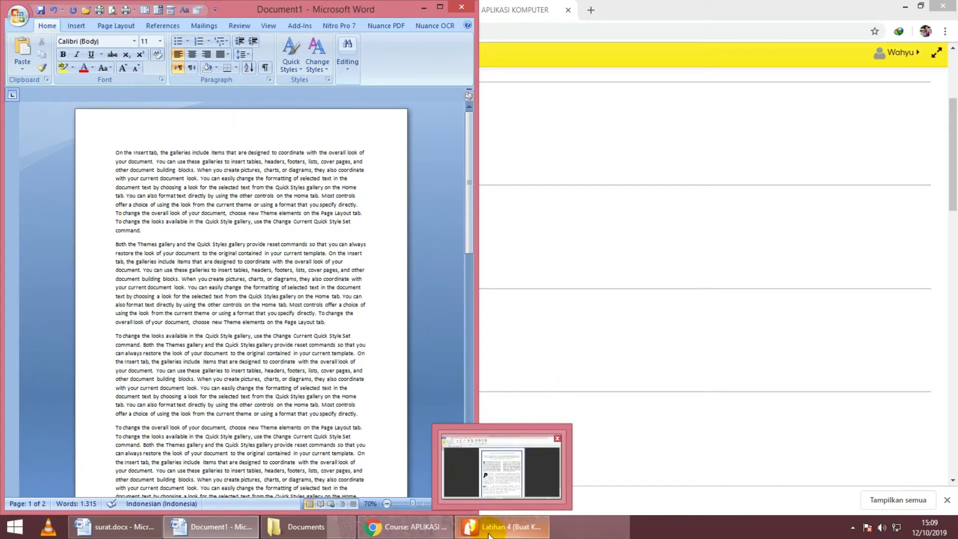
click(491, 529)
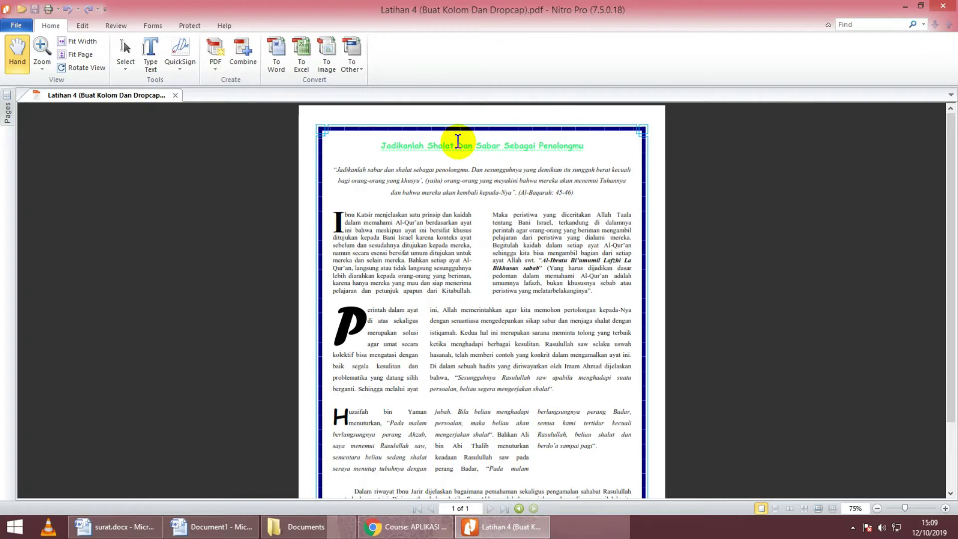
Step: Snap the reference PDF to the right half beside Word
key(super+Right)
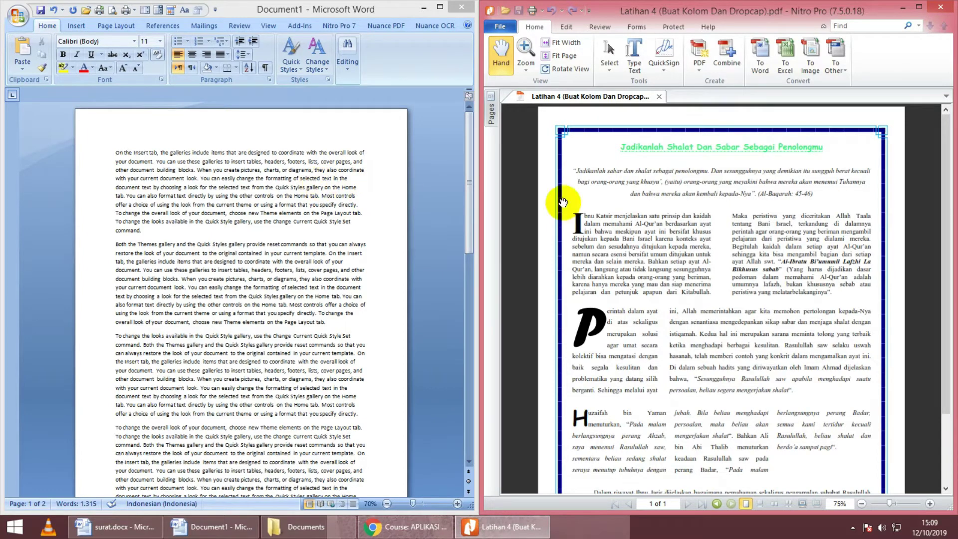
click(194, 210)
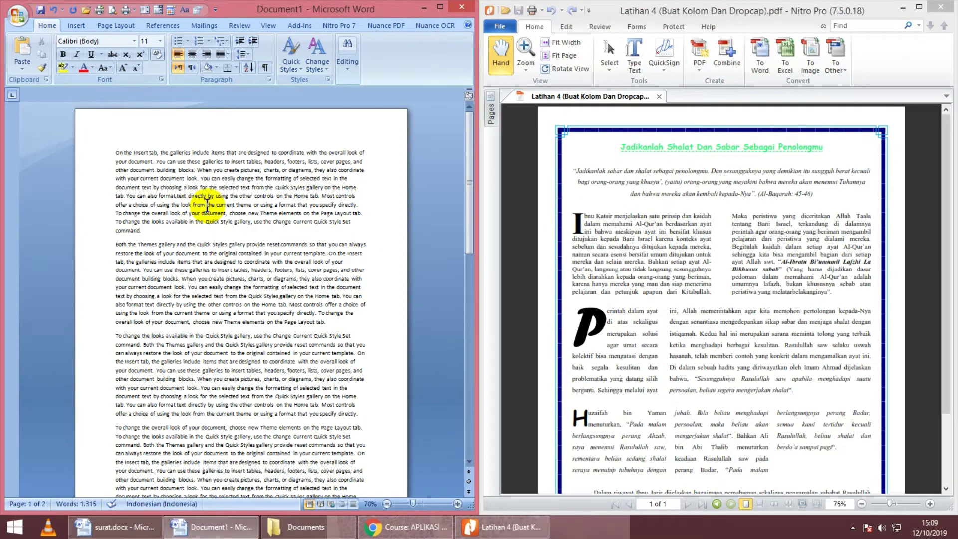
click(623, 155)
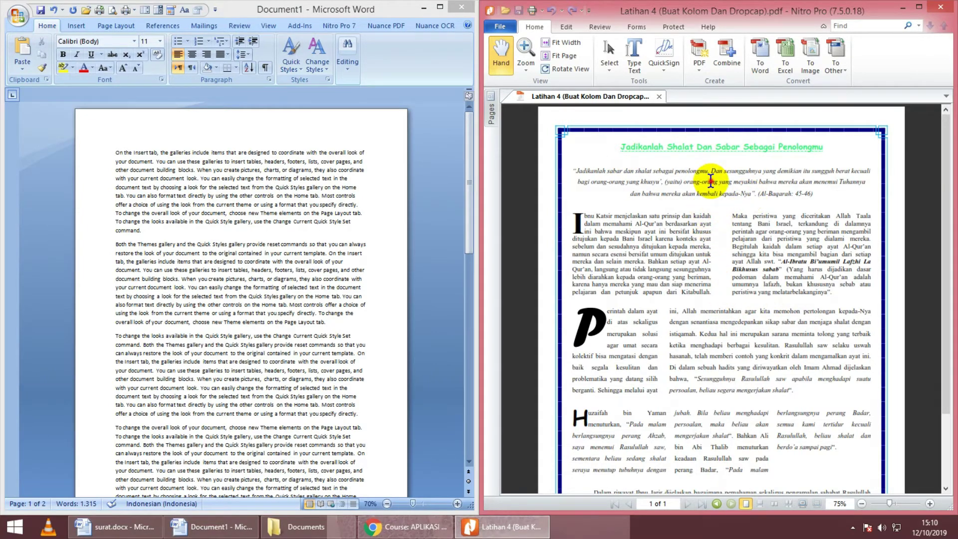
scroll(747, 208, up, 1)
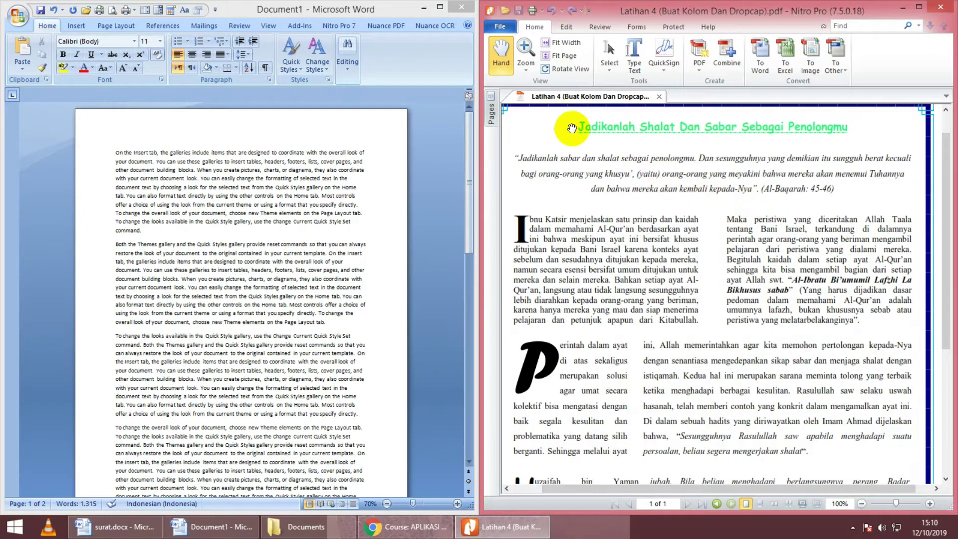
Step: Break 'On the Insert tab, the galleries include items' onto its own title line
click(204, 152)
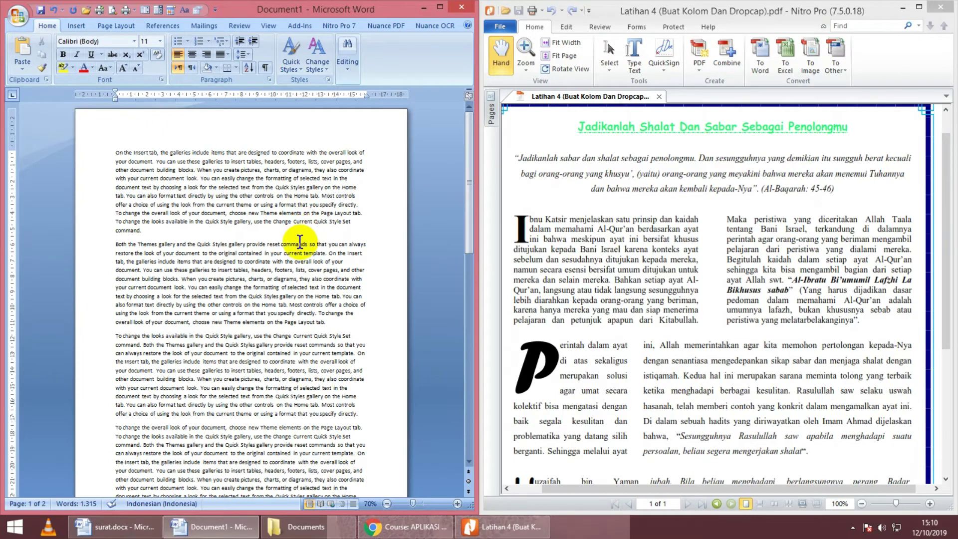
ctrl+scroll(299, 243, up, 2)
key(Return)
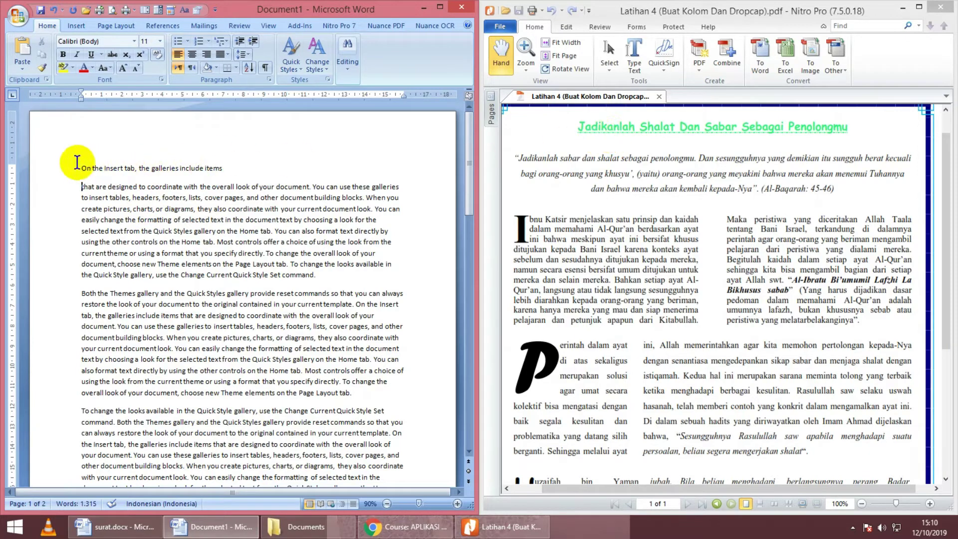
drag(79, 168, 235, 178)
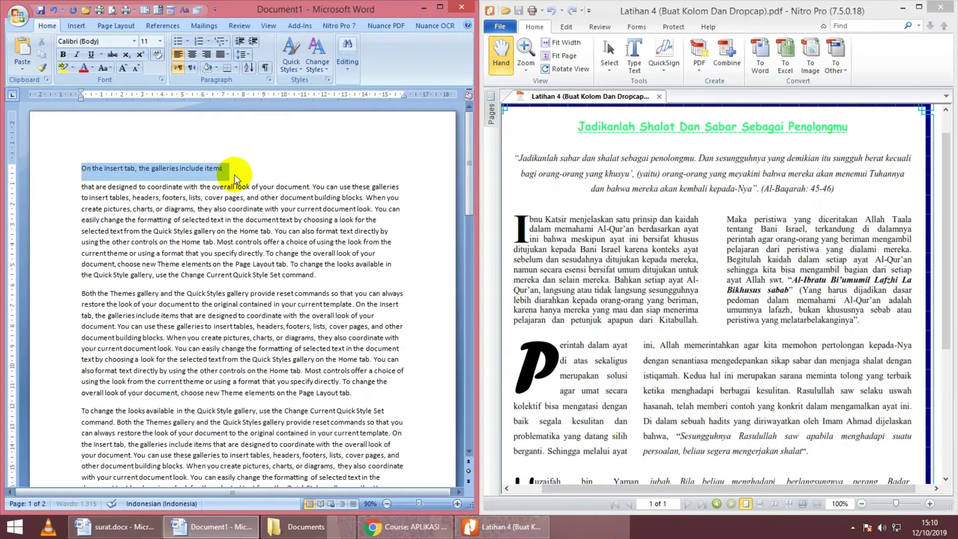
Step: Bold and centre the title 'On the Insert tab, the galleries include items' and colour it purple
click(63, 54)
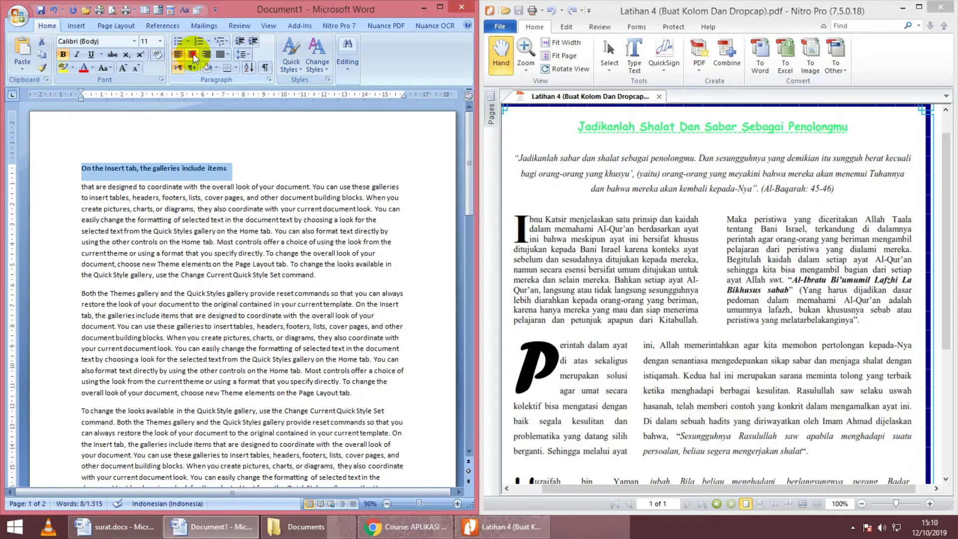
click(191, 54)
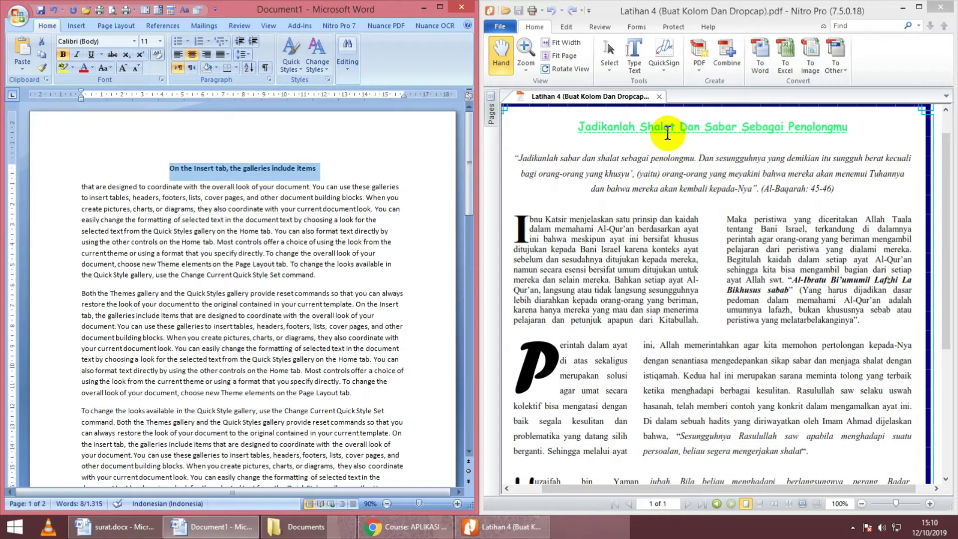
click(93, 69)
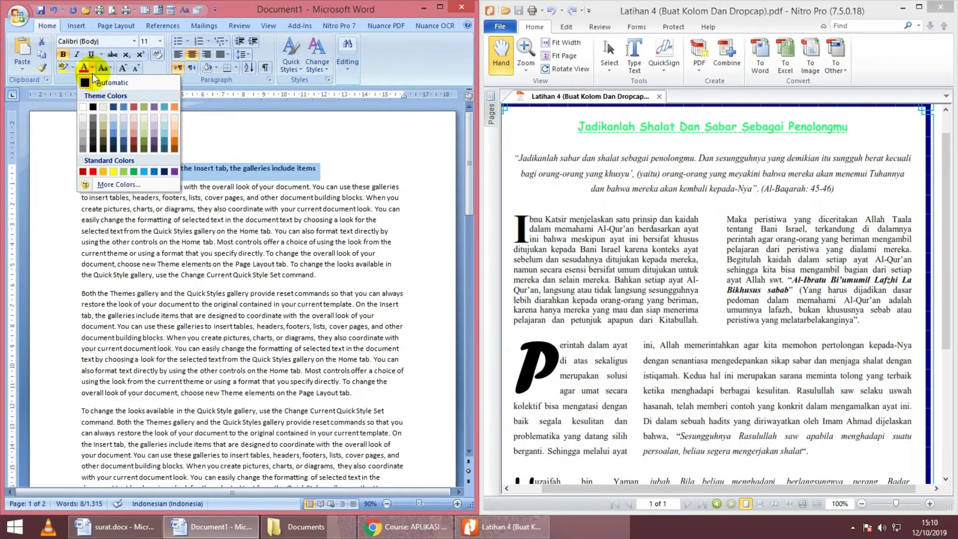
click(173, 173)
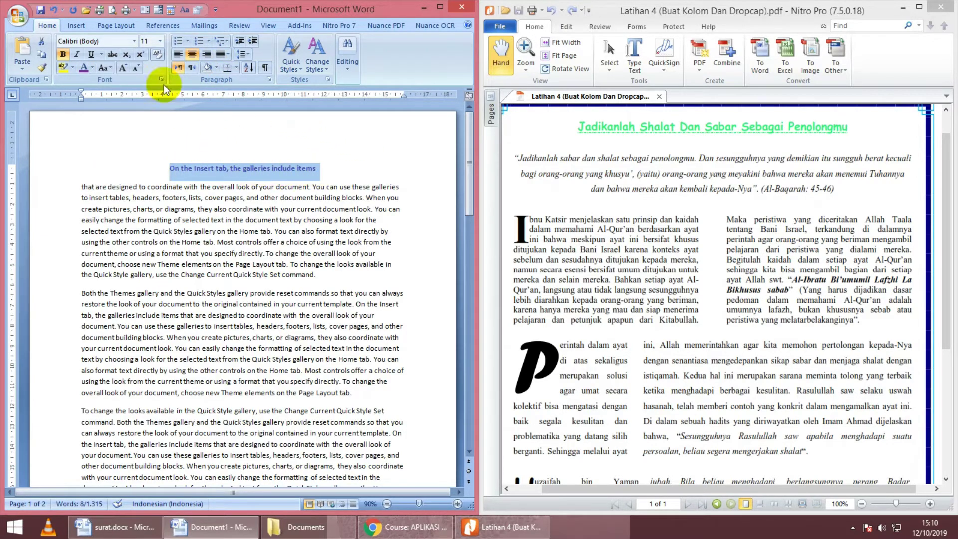
click(160, 43)
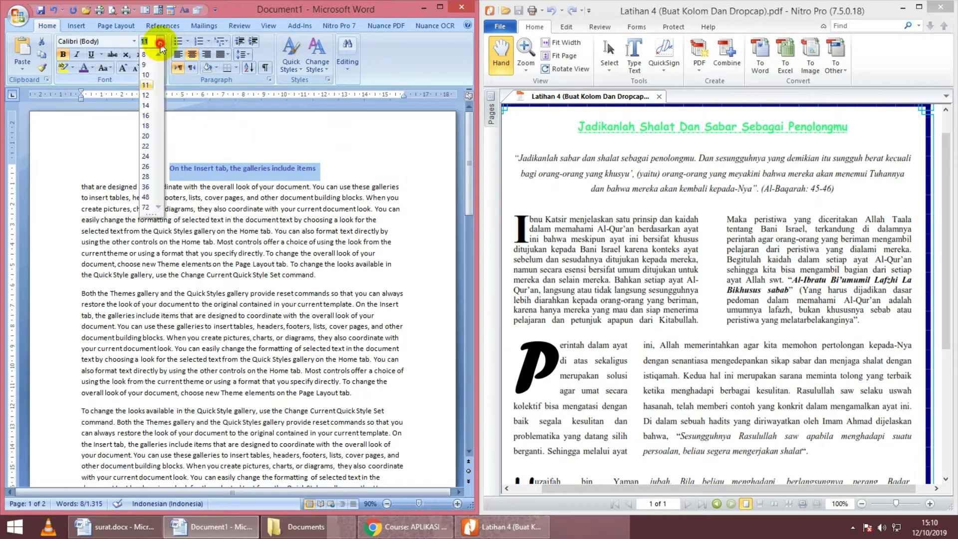
Step: Set the title to 14 pt, then adjust it to 15 pt with Ctrl+] and Ctrl+[
click(160, 44)
click(160, 43)
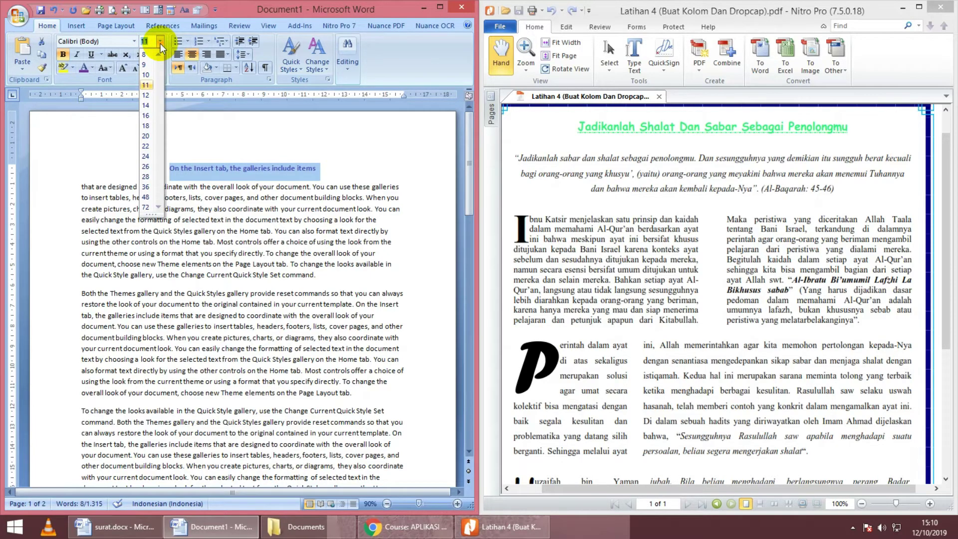
click(145, 105)
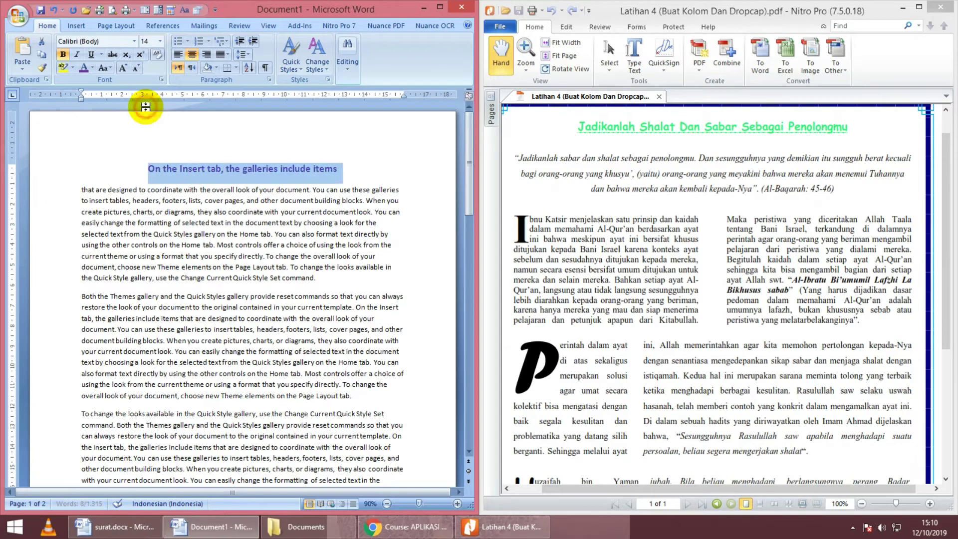
click(377, 180)
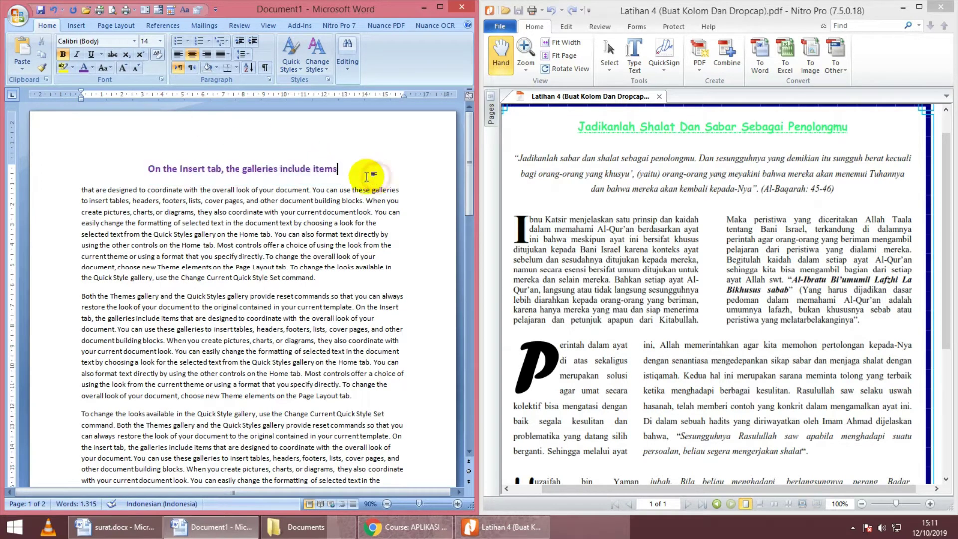
drag(148, 169, 319, 170)
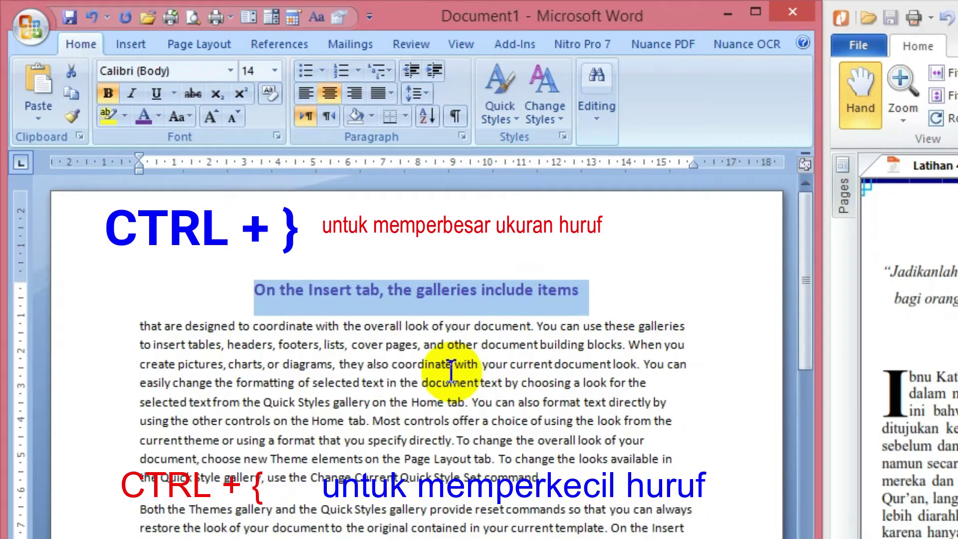
key(ctrl+bracketright)
key(ctrl+bracketright)
key(ctrl+bracketright)
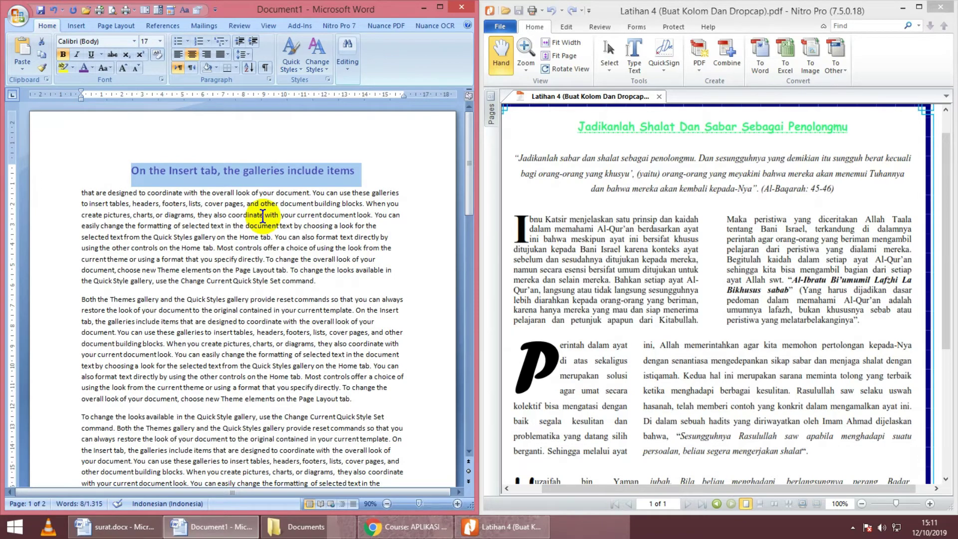
key(ctrl+bracketleft)
key(ctrl+bracketleft)
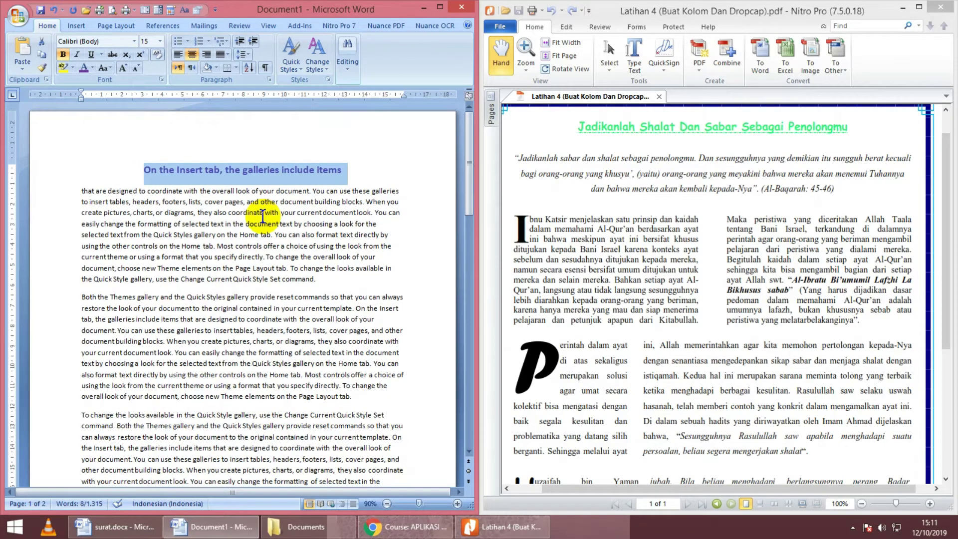
click(588, 139)
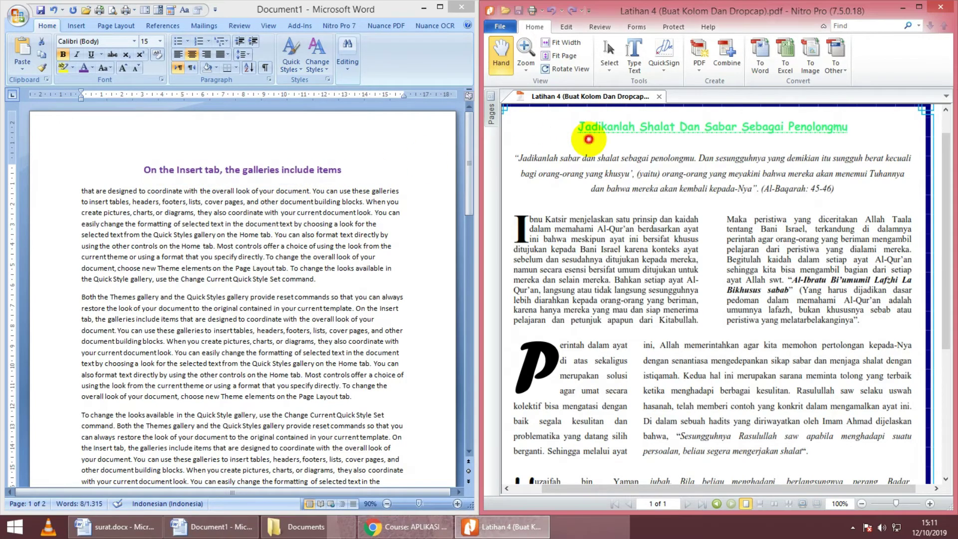
Step: Give the purple title a dashed underline matching the PDF heading
scroll(562, 186, up, 1)
scroll(609, 186, up, 1)
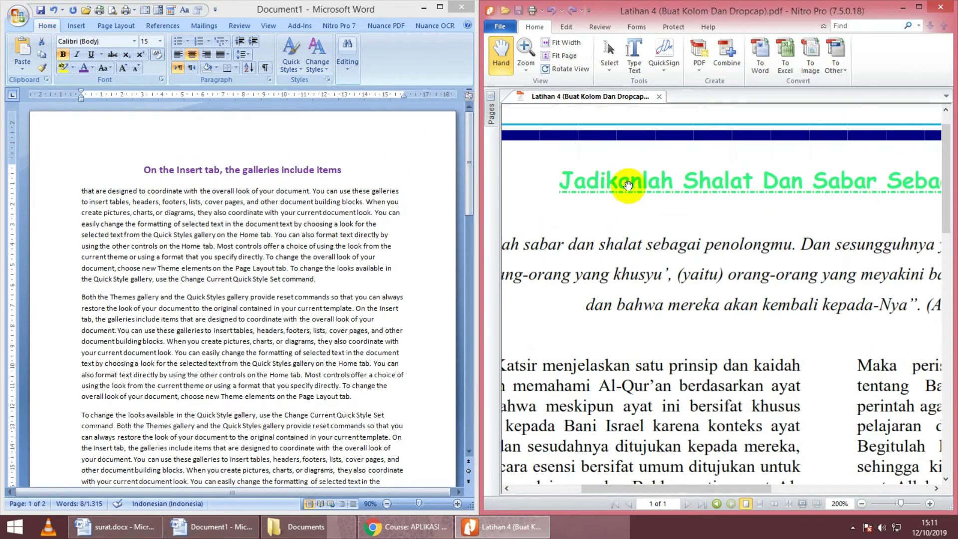
click(353, 169)
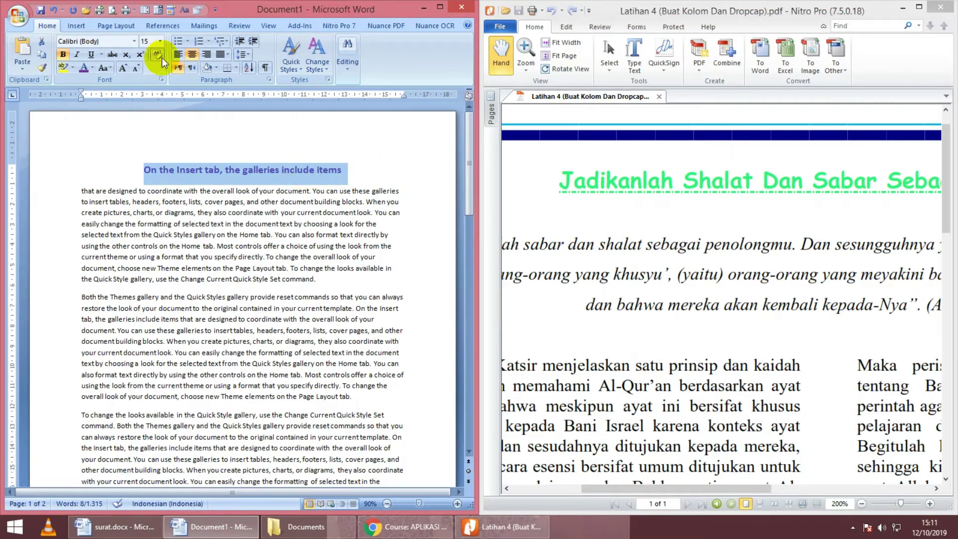
click(92, 54)
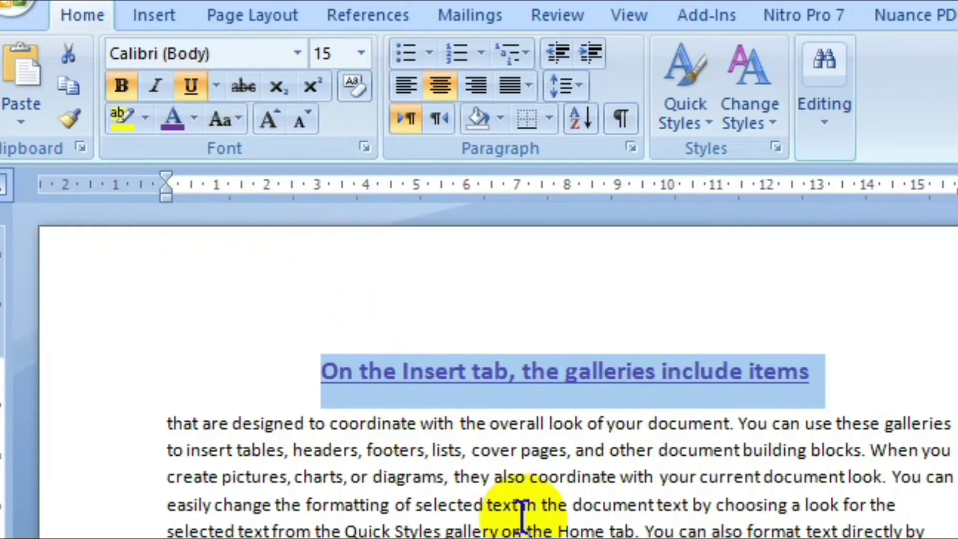
scroll(528, 499, up, 3)
scroll(530, 496, up, 1)
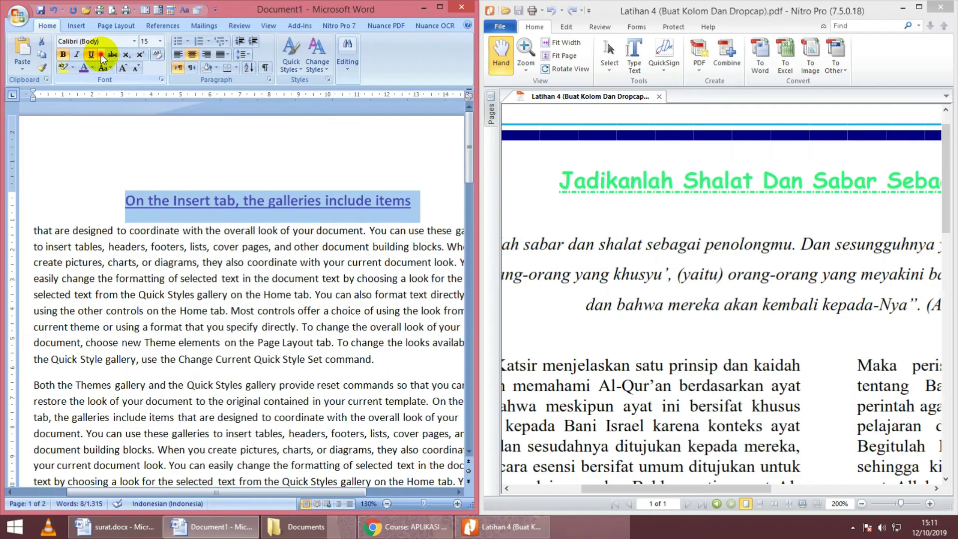
click(100, 54)
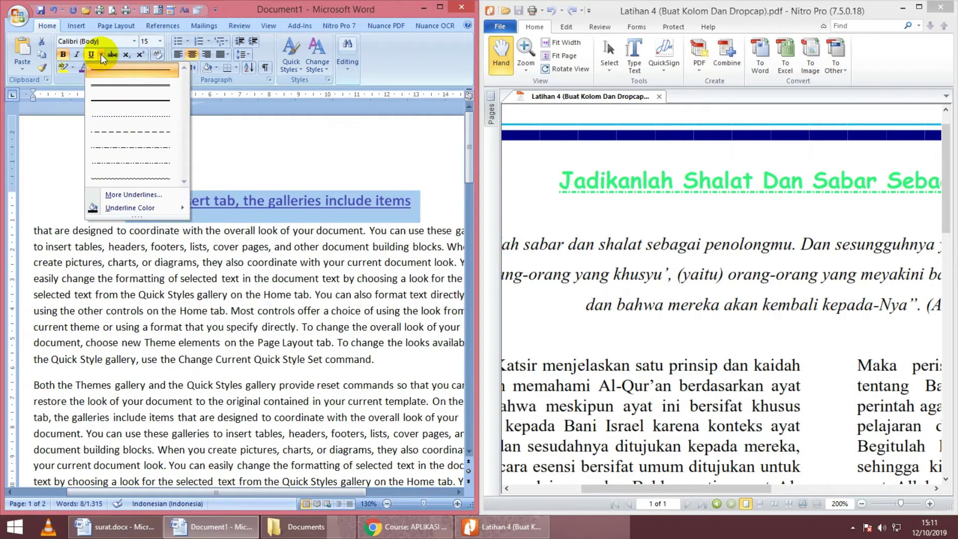
click(100, 54)
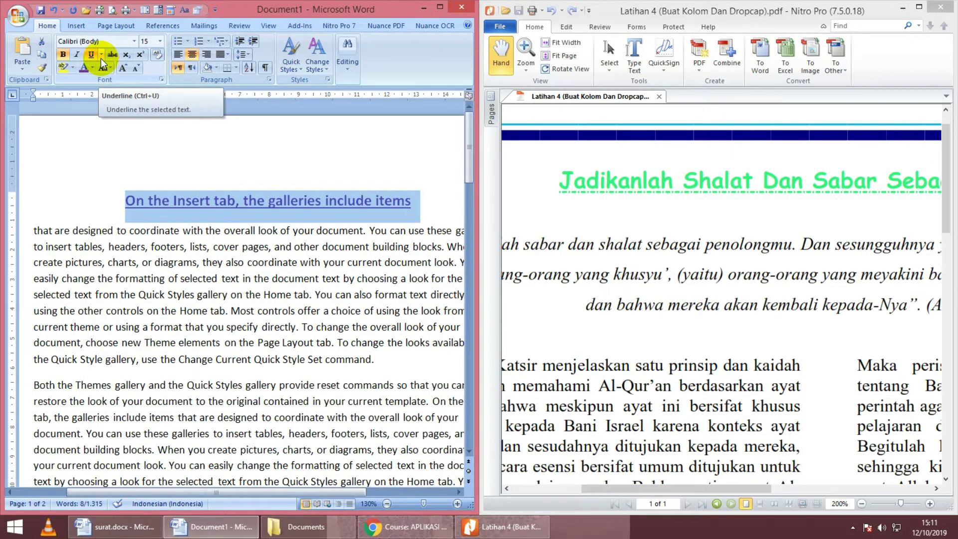
click(101, 58)
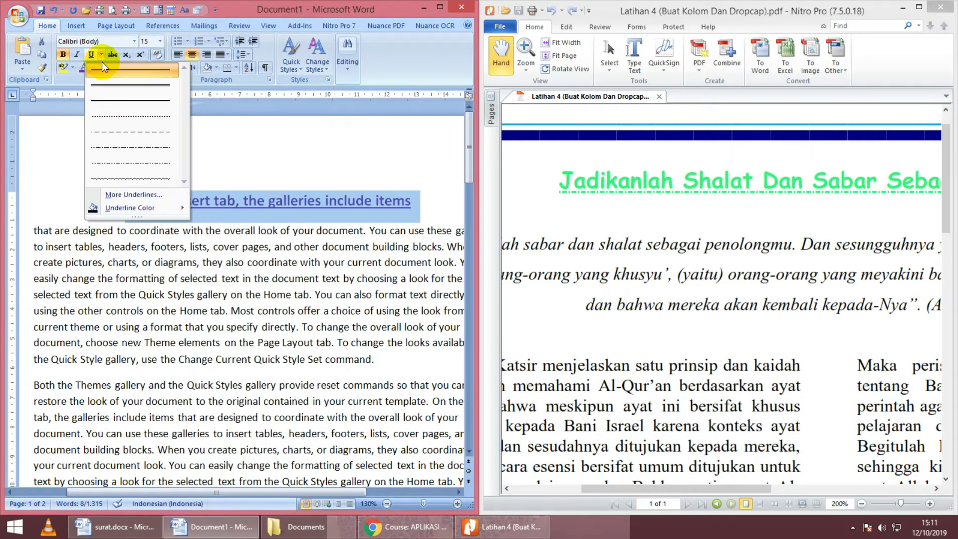
click(128, 132)
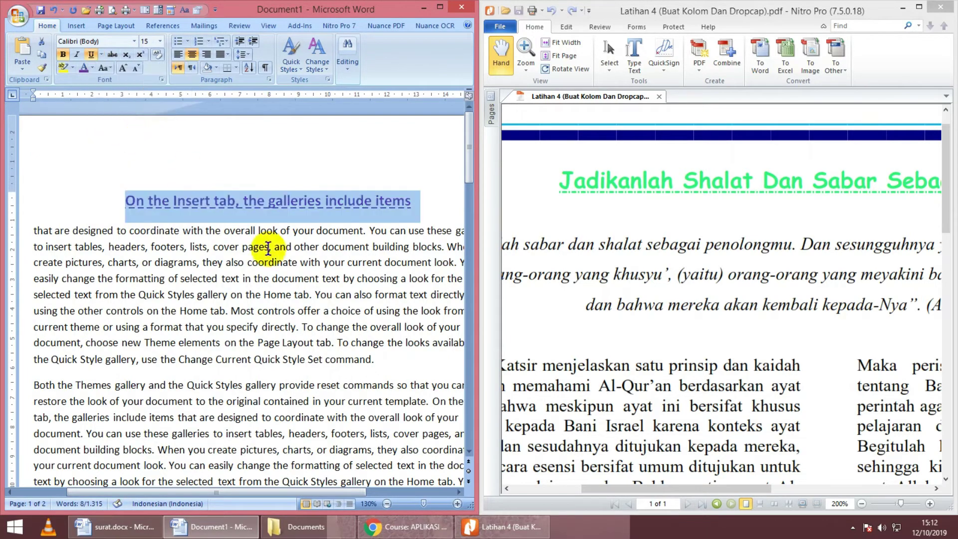
click(320, 293)
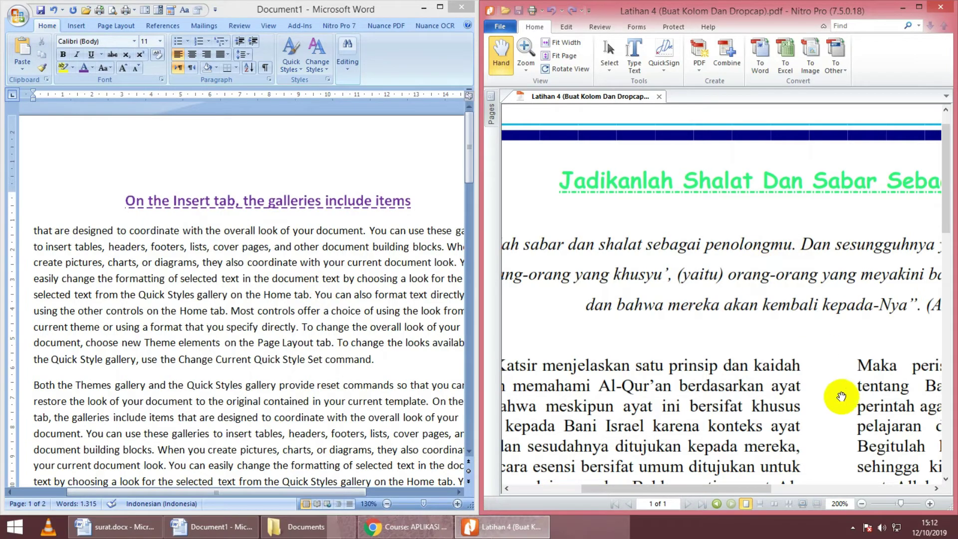
scroll(783, 382, down, 2)
Step: Split the first filler paragraph after 'coo' with blank lines
scroll(783, 382, down, 1)
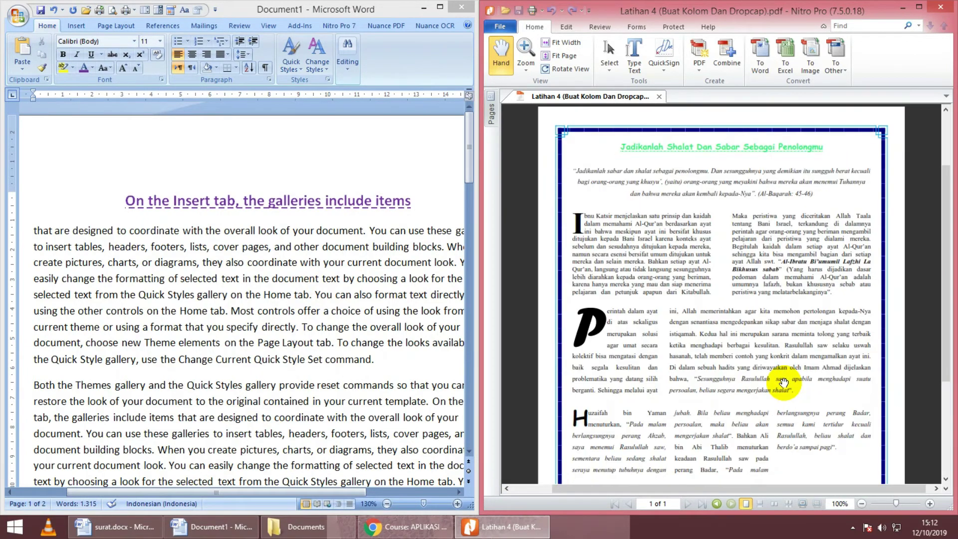
scroll(783, 382, down, 1)
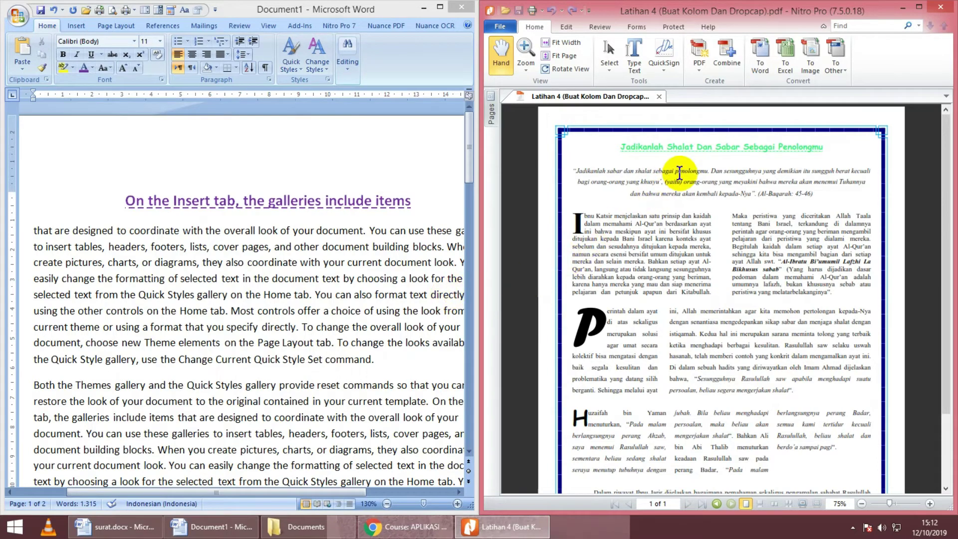
click(335, 284)
scroll(334, 284, down, 1)
scroll(334, 285, down, 1)
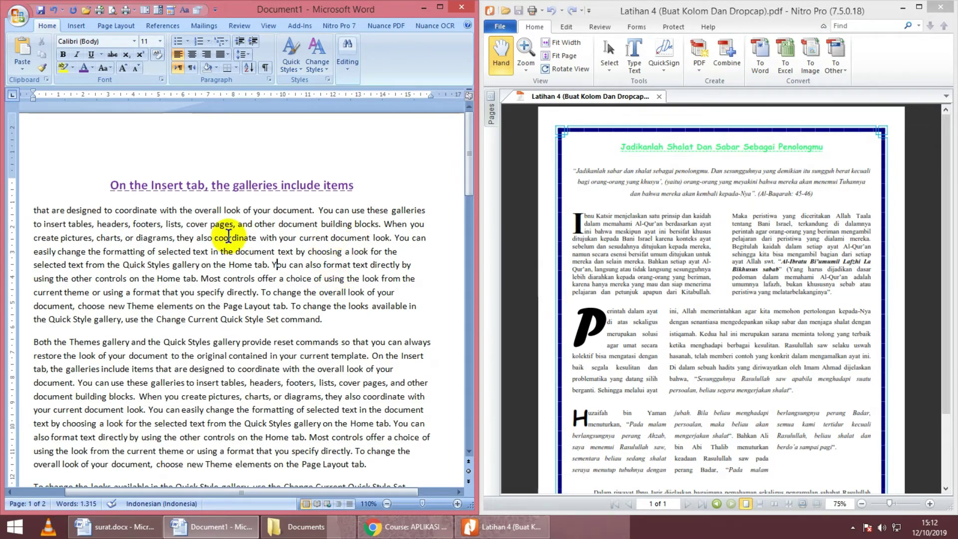
click(228, 238)
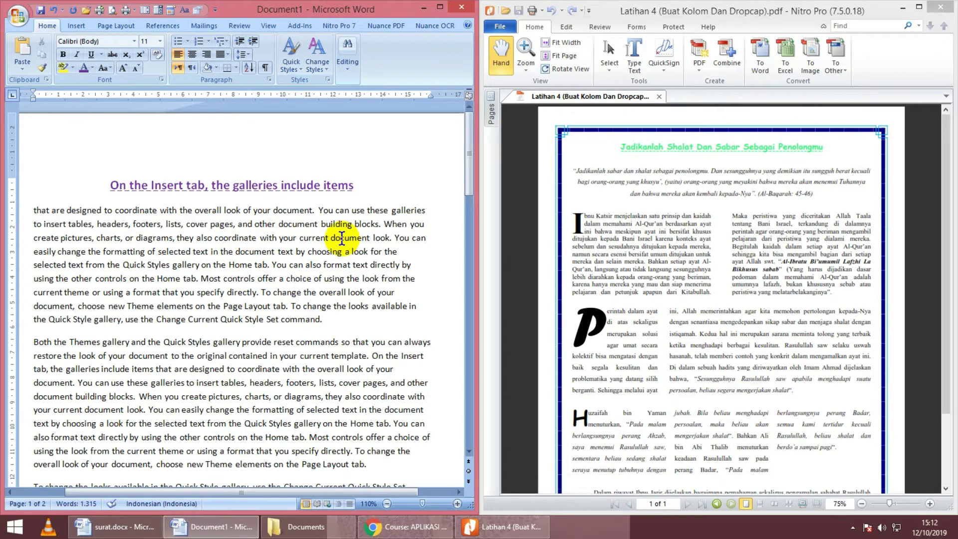
key(Return)
key(Return)
Step: Centre the intro paragraph ending 'they also coo' under the title
click(171, 224)
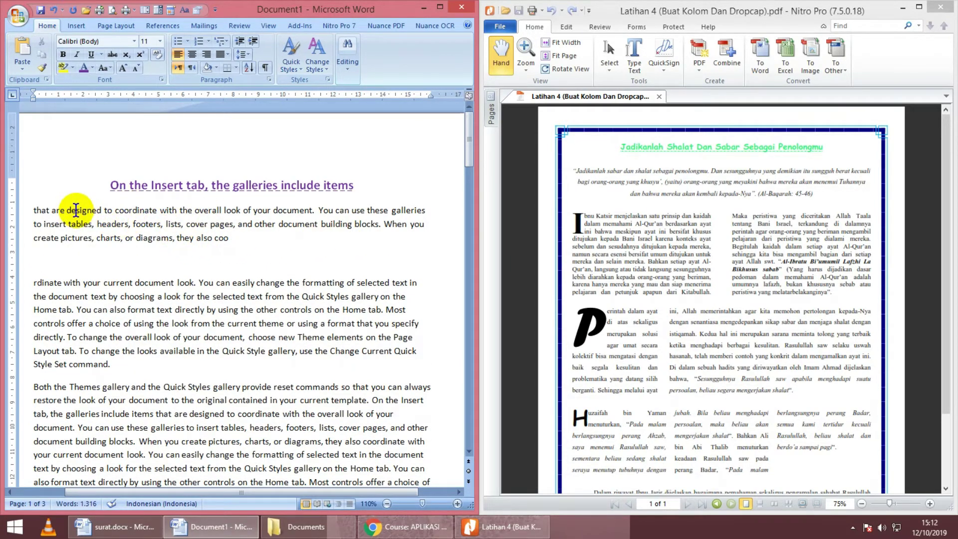
drag(72, 209, 128, 224)
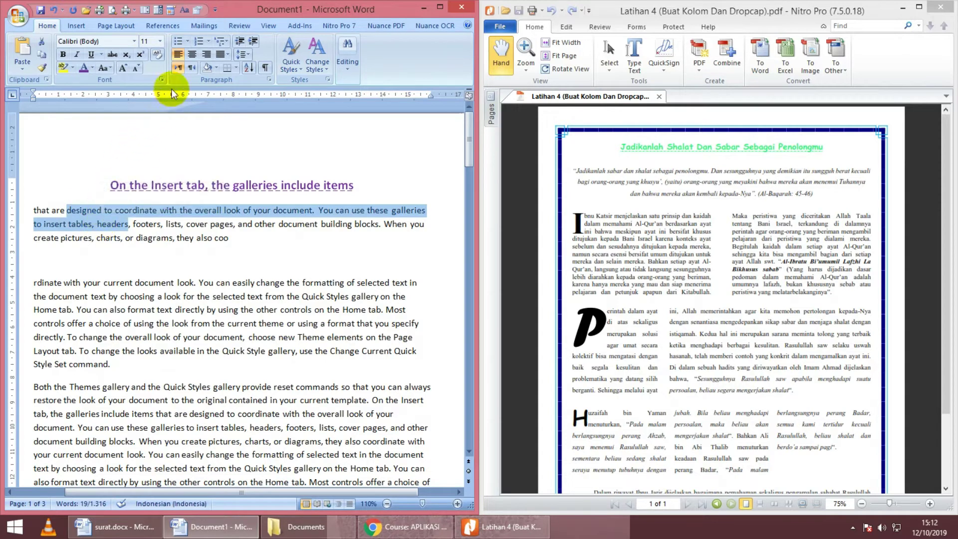
click(193, 55)
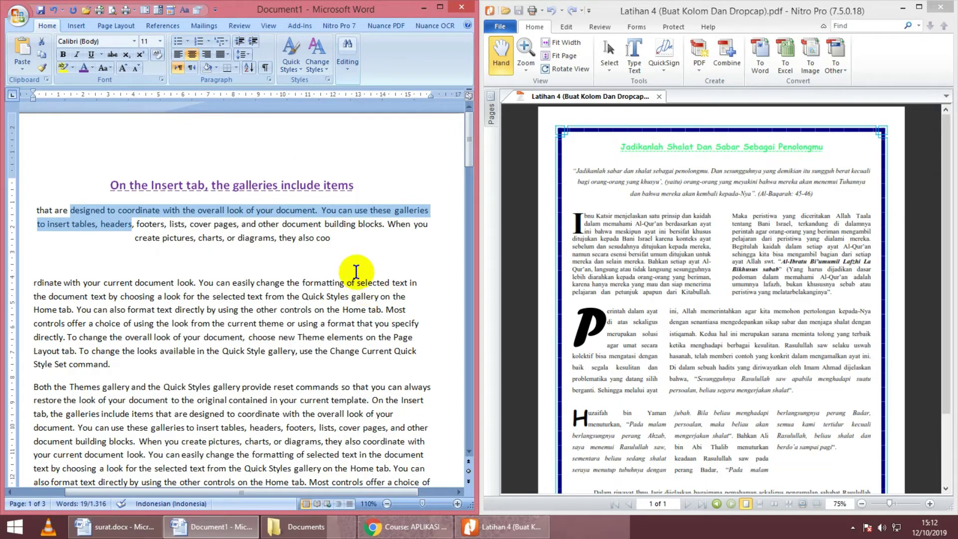
click(352, 241)
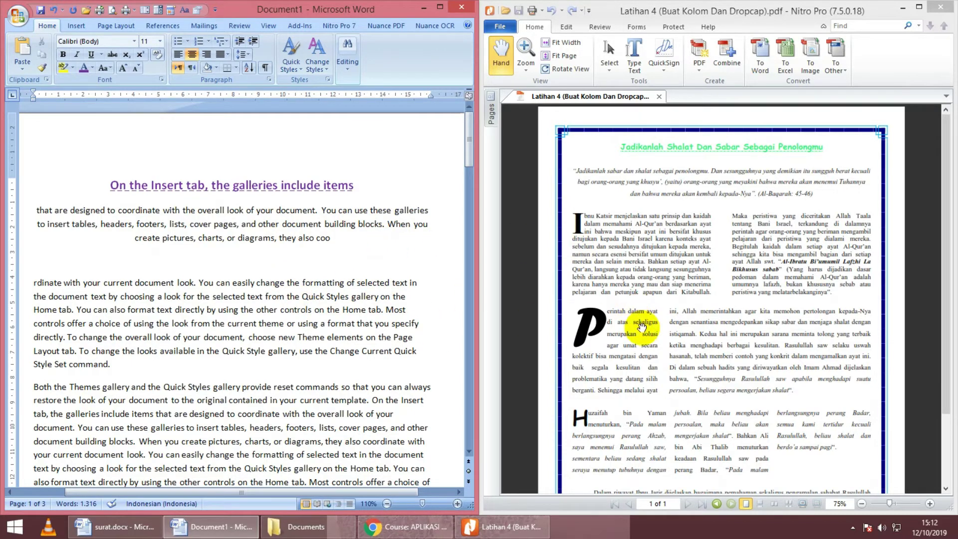
click(647, 260)
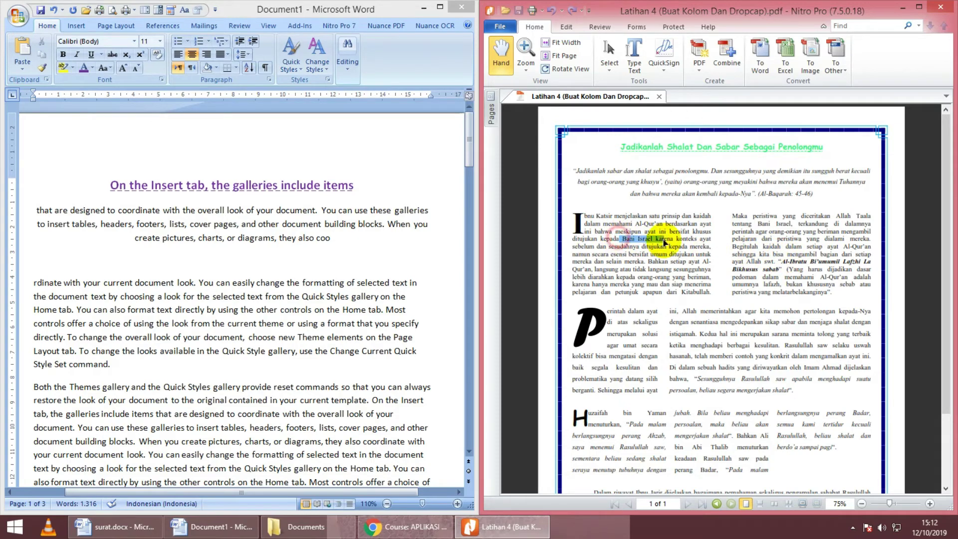
drag(761, 238, 798, 247)
click(792, 255)
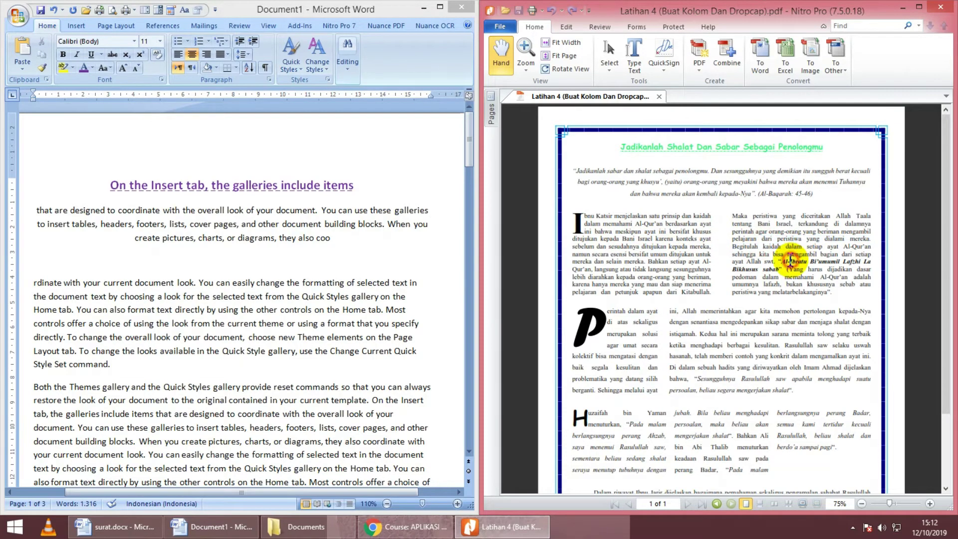
drag(597, 239, 670, 240)
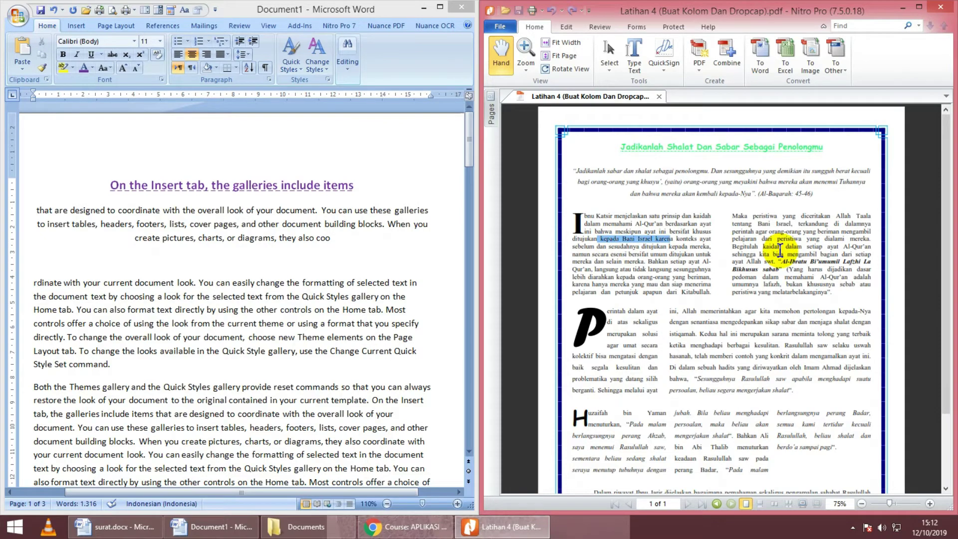
drag(653, 252, 739, 255)
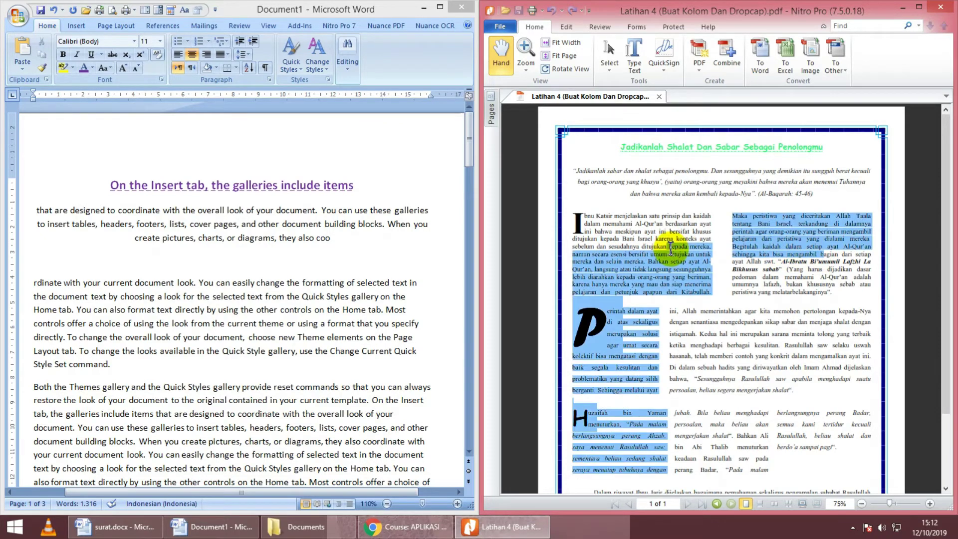
click(741, 258)
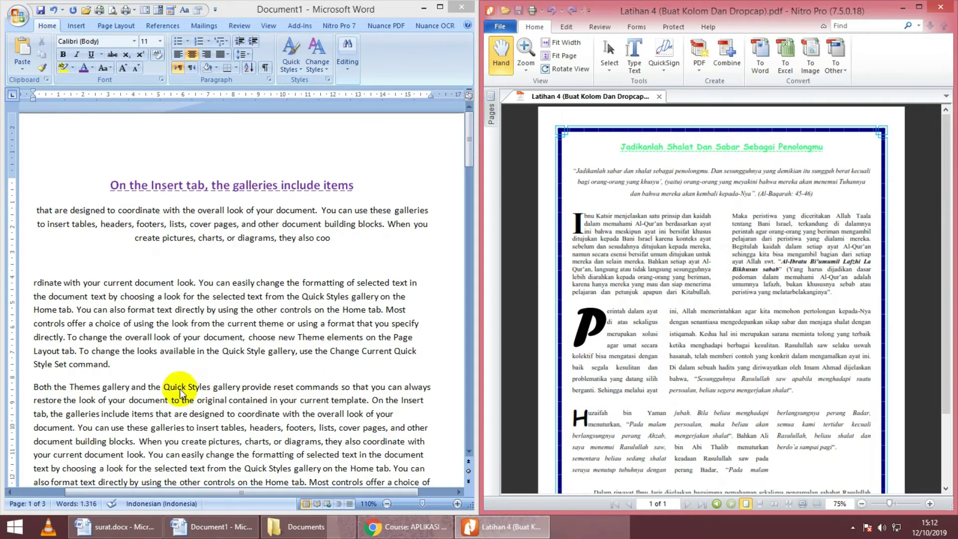
click(133, 353)
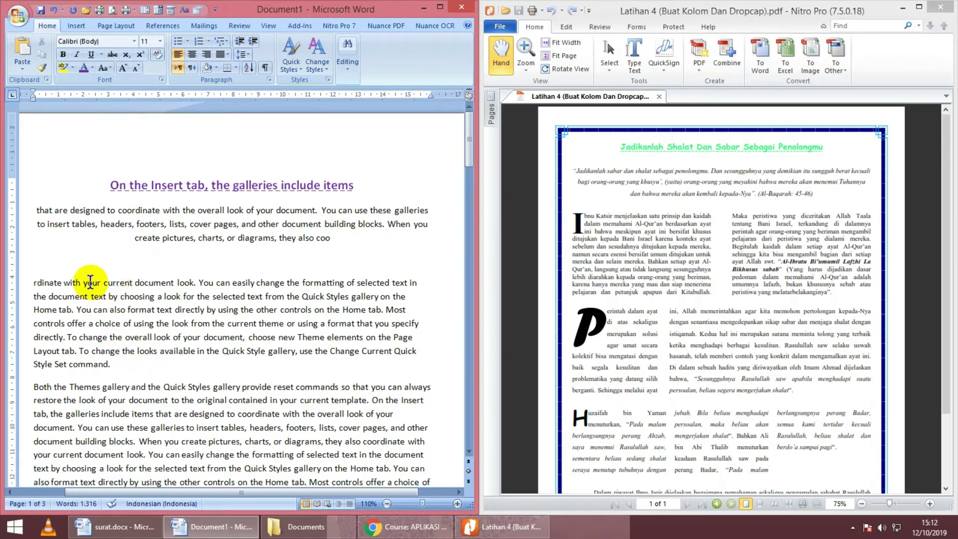
click(33, 282)
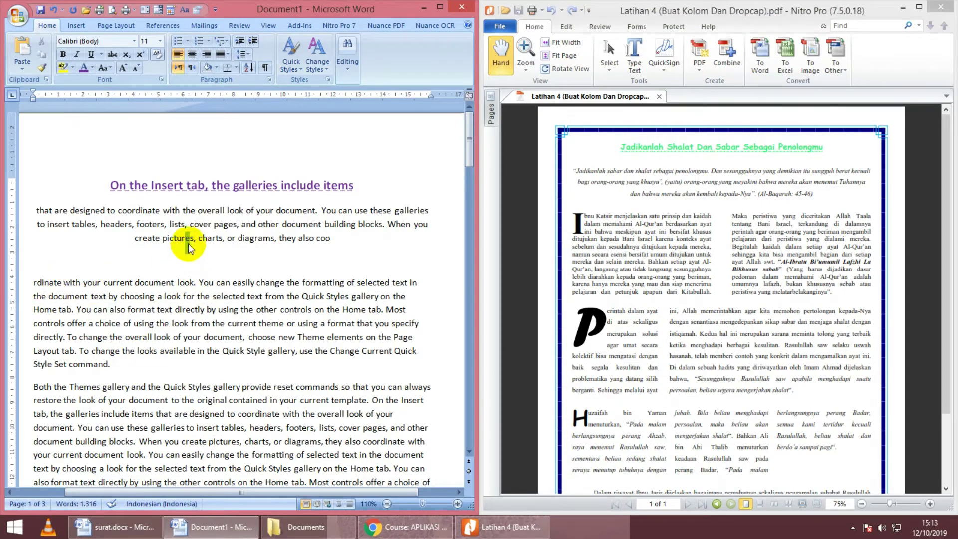
Step: Add a blank line after 'Style Set command.' to separate the paragraph beginning 'rdinate'
key(Up)
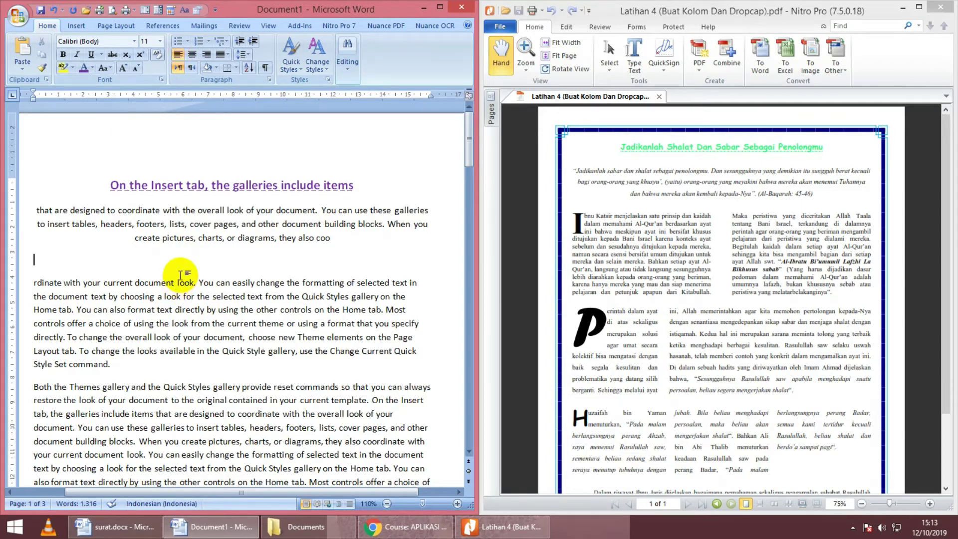
click(140, 365)
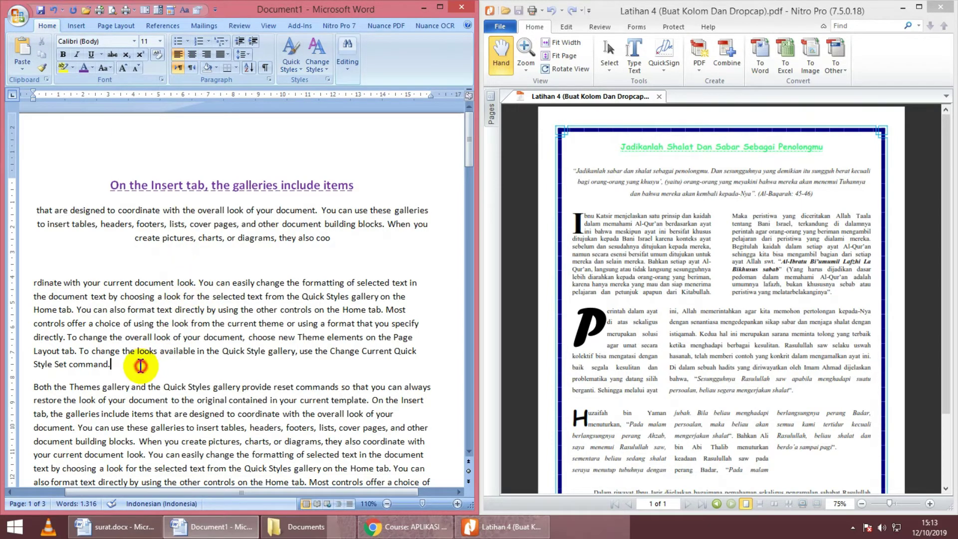
key(Return)
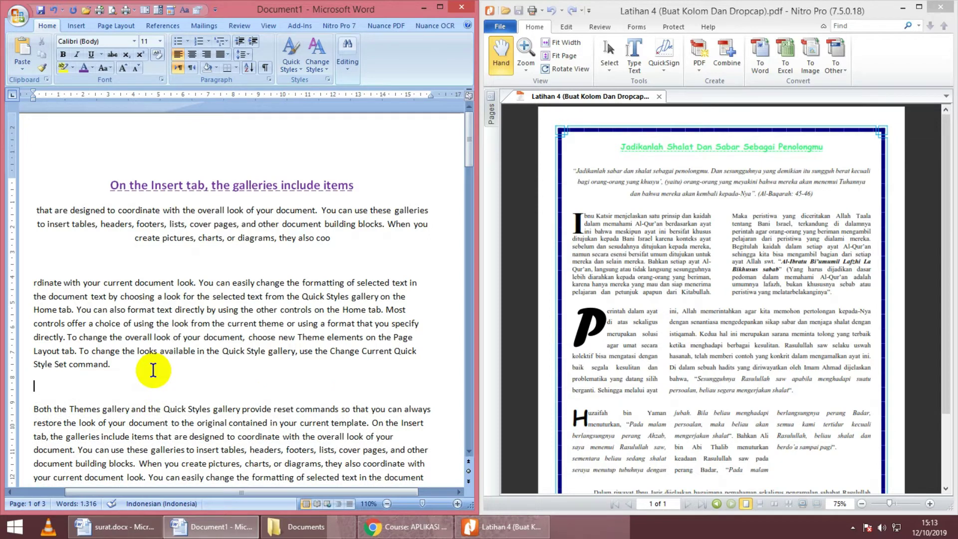
mouse_move(128, 364)
mouse_down()
mouse_move(31, 282)
mouse_move(112, 369)
mouse_up()
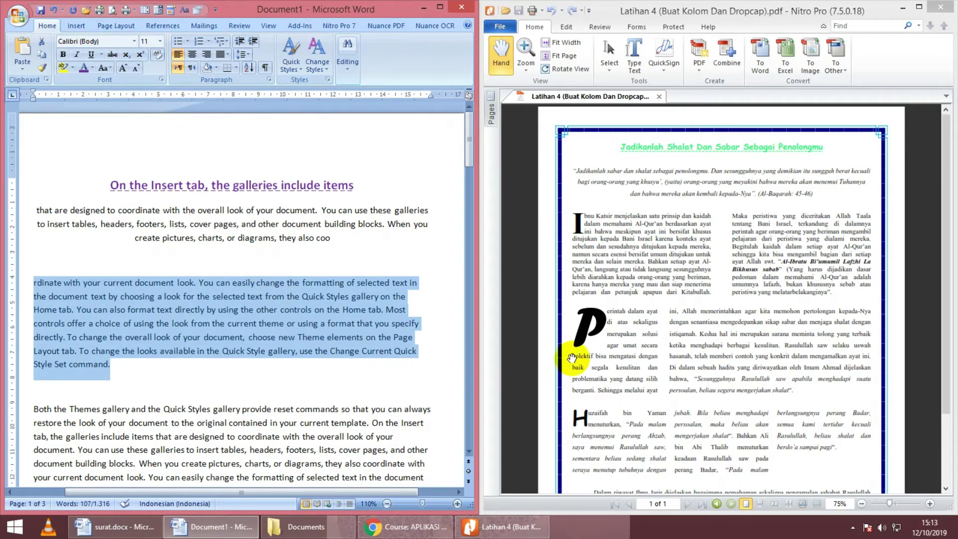
Step: Set the selected 'rdinate' to 'Style Set command.' paragraph in two columns
click(104, 28)
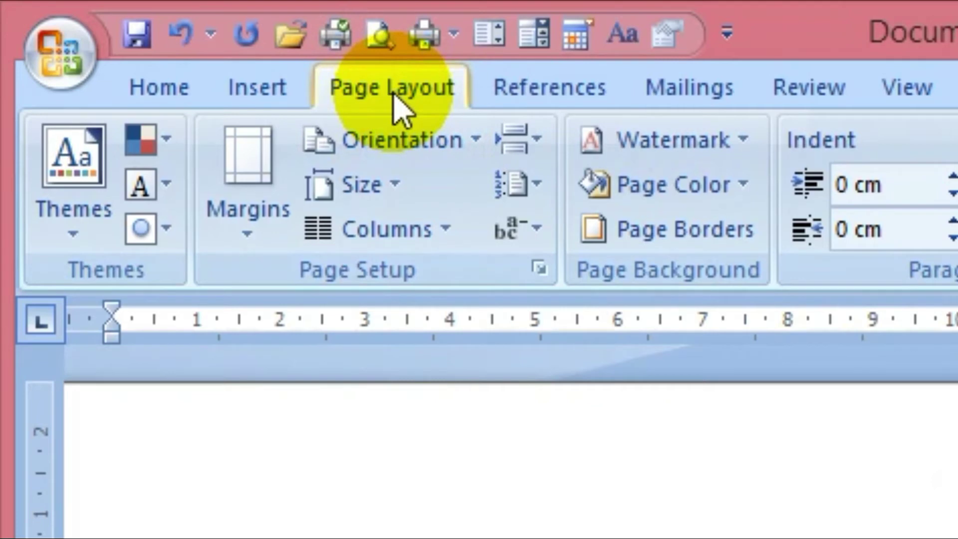
click(437, 240)
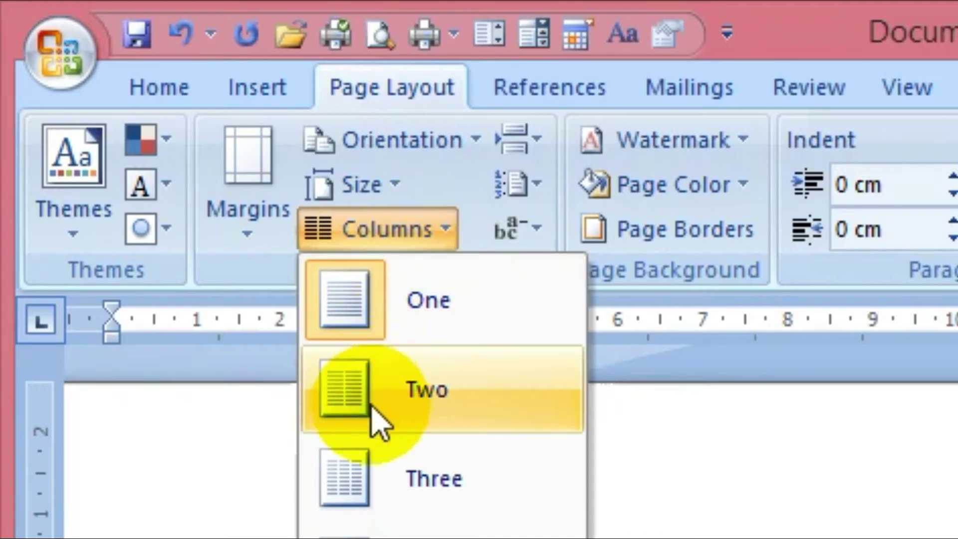
click(428, 405)
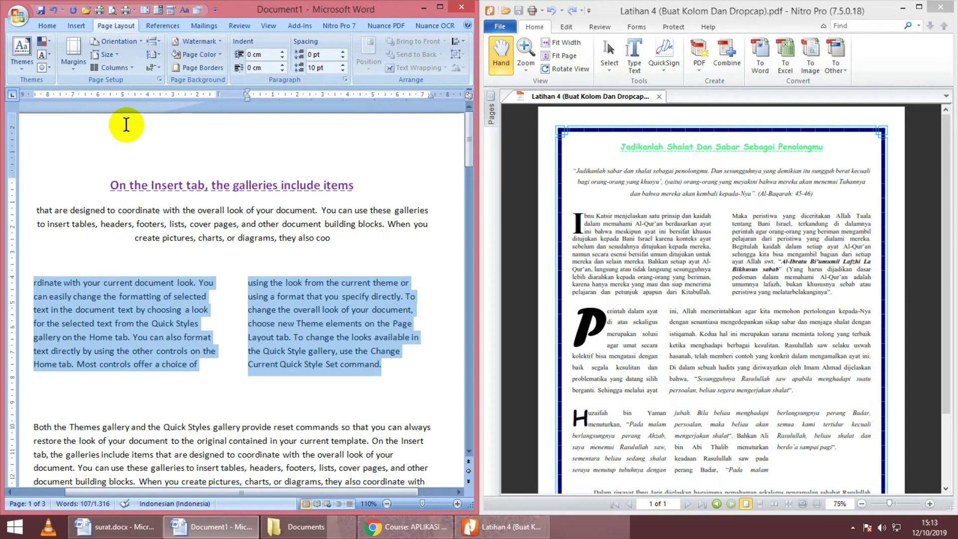
click(217, 314)
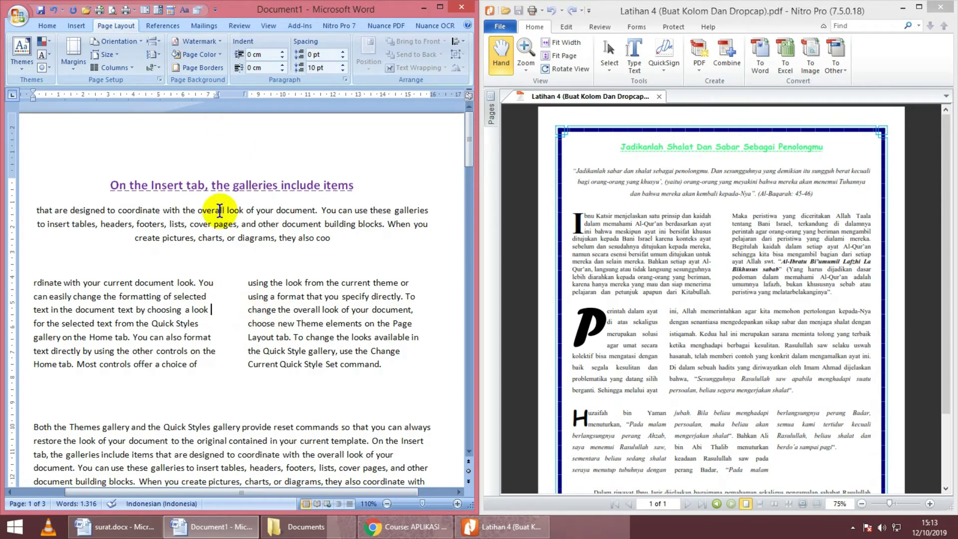
Step: Narrow the left column and widen the column gap using the ruler markers
drag(215, 92, 216, 92)
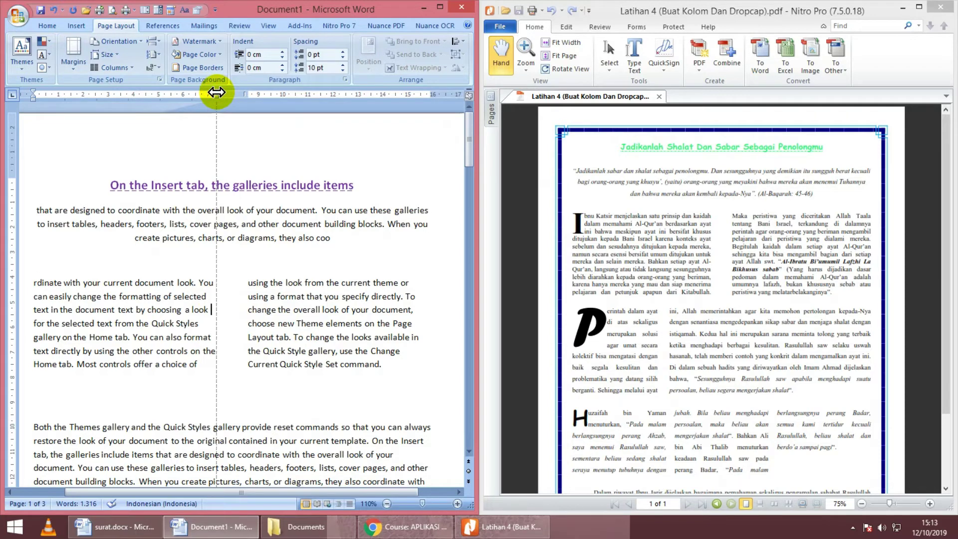
mouse_move(216, 93)
mouse_down()
mouse_move(187, 92)
mouse_move(229, 100)
mouse_up()
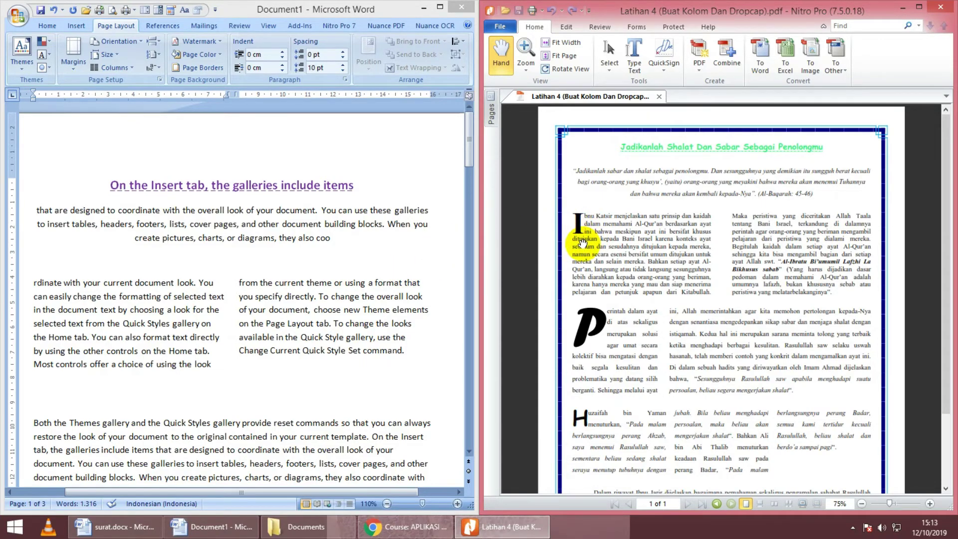
click(30, 283)
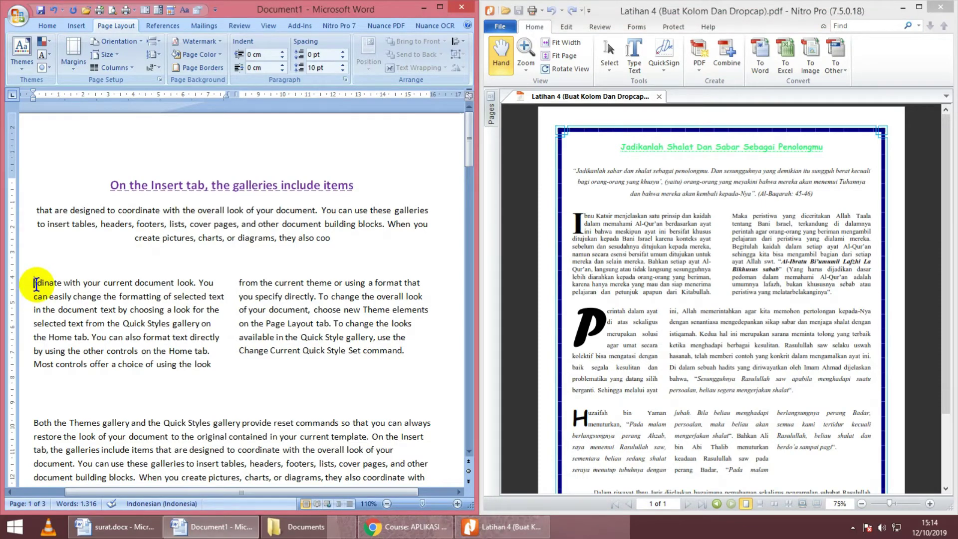
Step: Select the first word 'rdinate' of the two-column paragraph
drag(37, 284, 52, 292)
click(53, 294)
drag(36, 282, 51, 282)
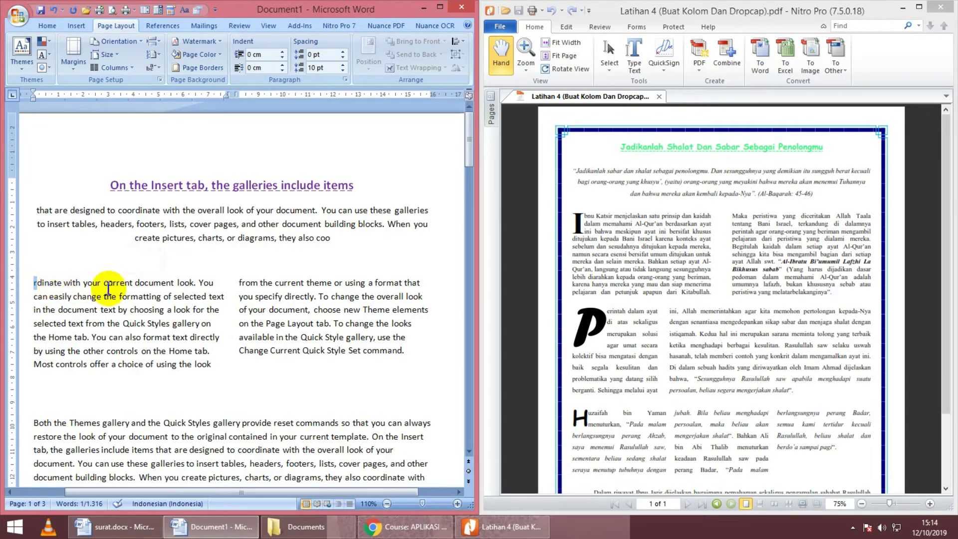
click(34, 281)
drag(34, 281, 60, 281)
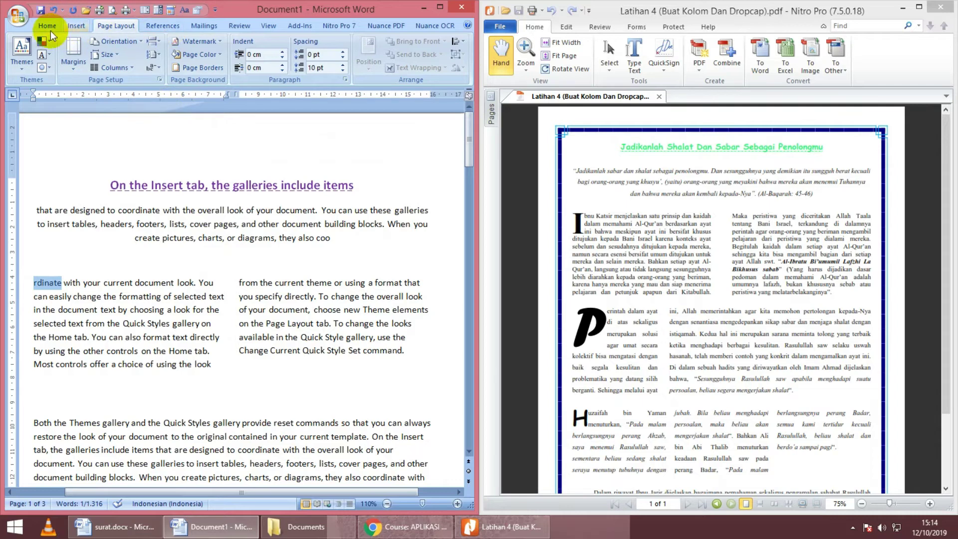
Step: Turn 'rdinate' into a Dropped drop cap
click(74, 26)
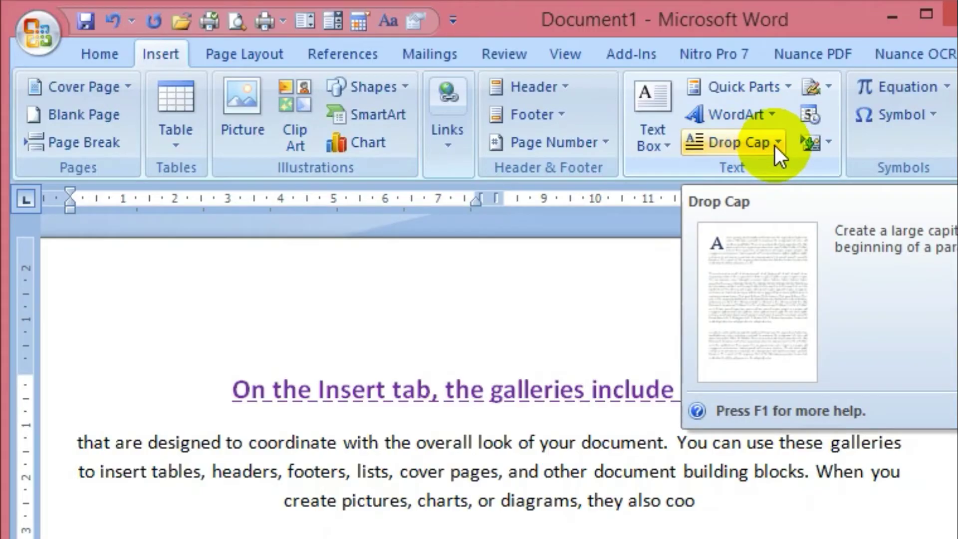
click(774, 145)
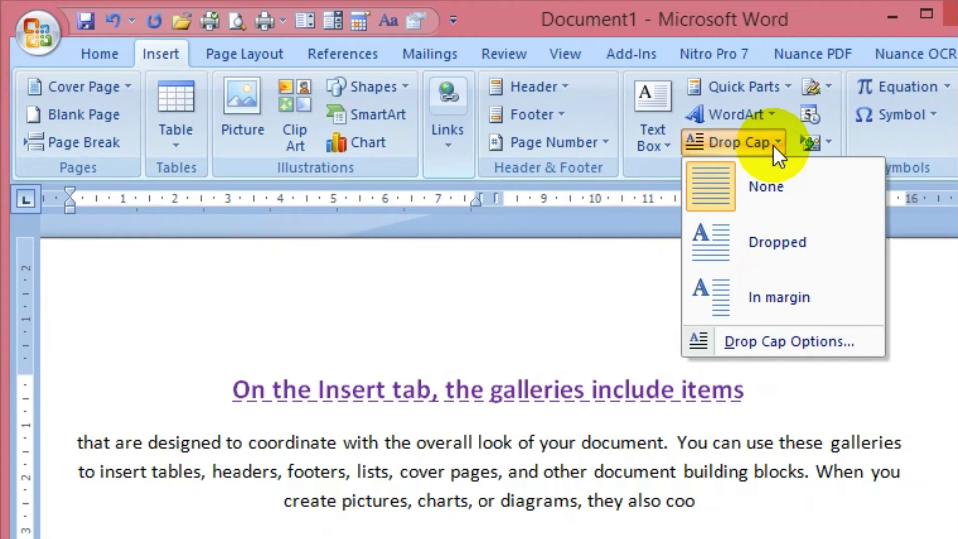
click(740, 246)
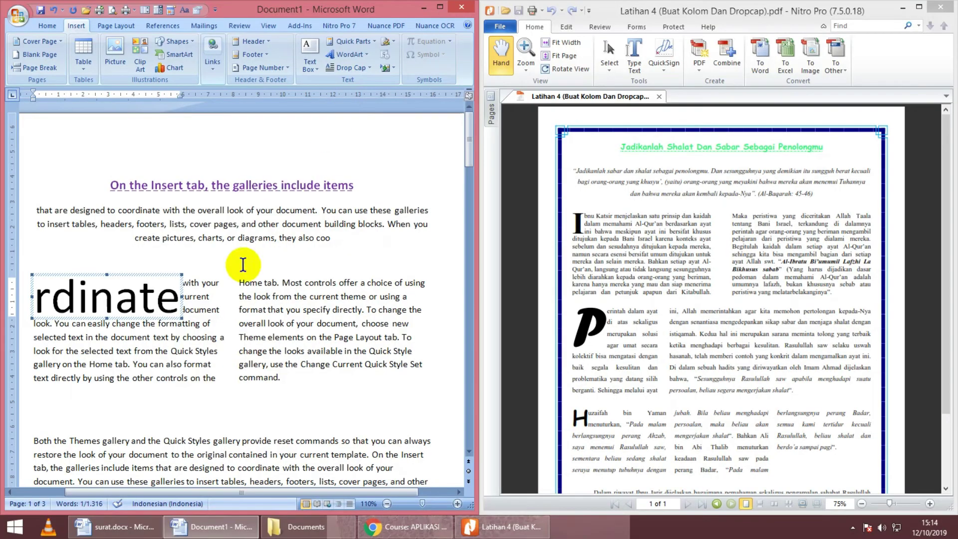
click(209, 365)
Step: Break the following paragraph after 'selected text in the document', checking the reference PDF
scroll(208, 365, down, 2)
scroll(208, 365, down, 1)
scroll(210, 356, down, 1)
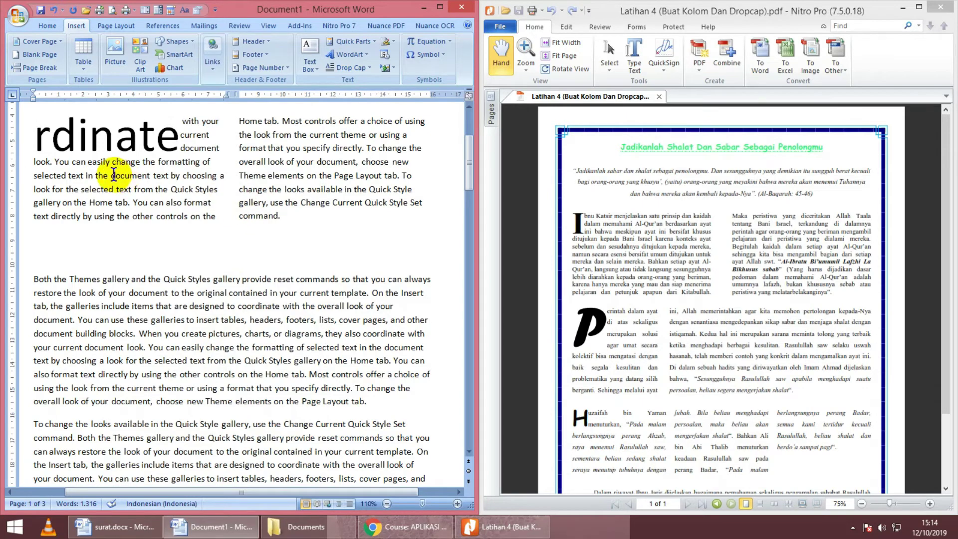
click(656, 357)
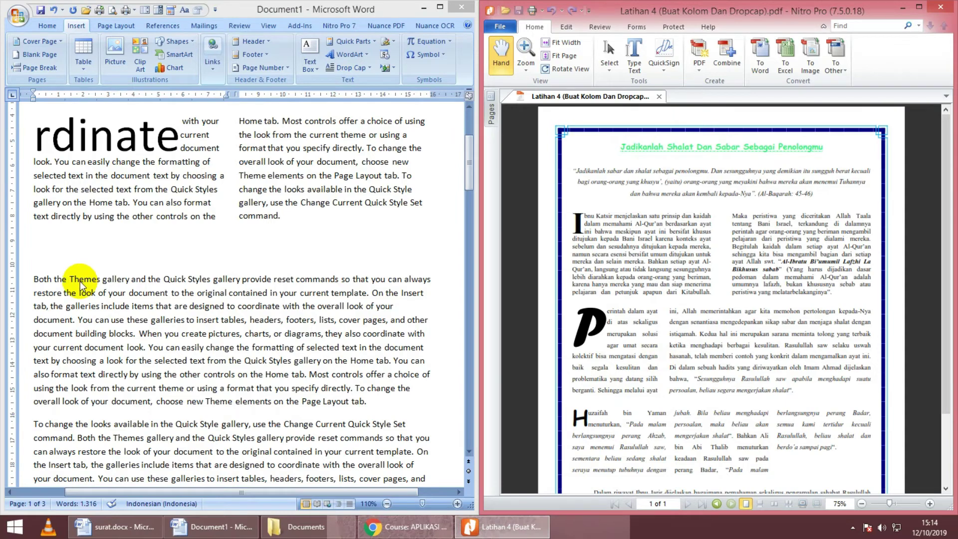
click(423, 347)
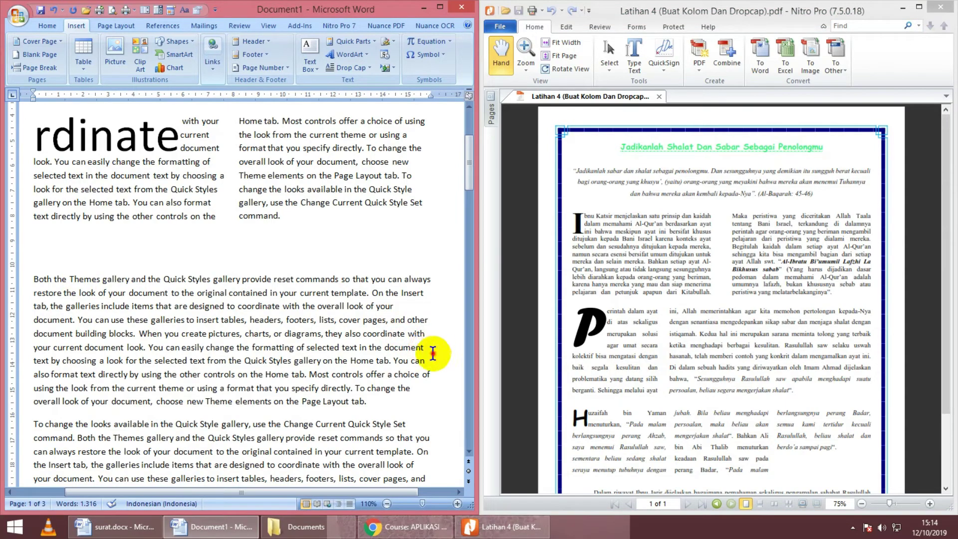
key(Return)
key(Return)
key(Return)
click(79, 254)
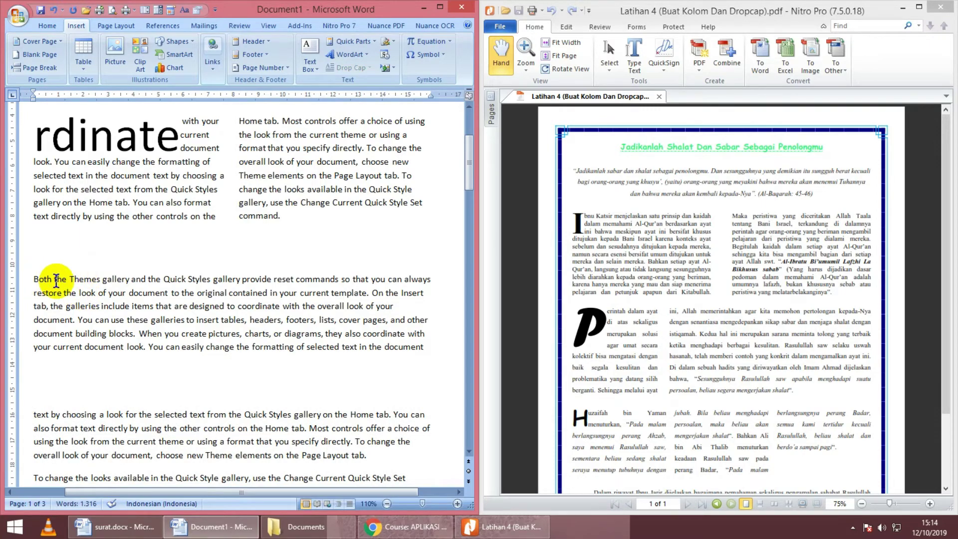
Step: Select the whole 'Both the Themes gallery' to 'in the document' paragraph after checking the reference PDF
click(633, 327)
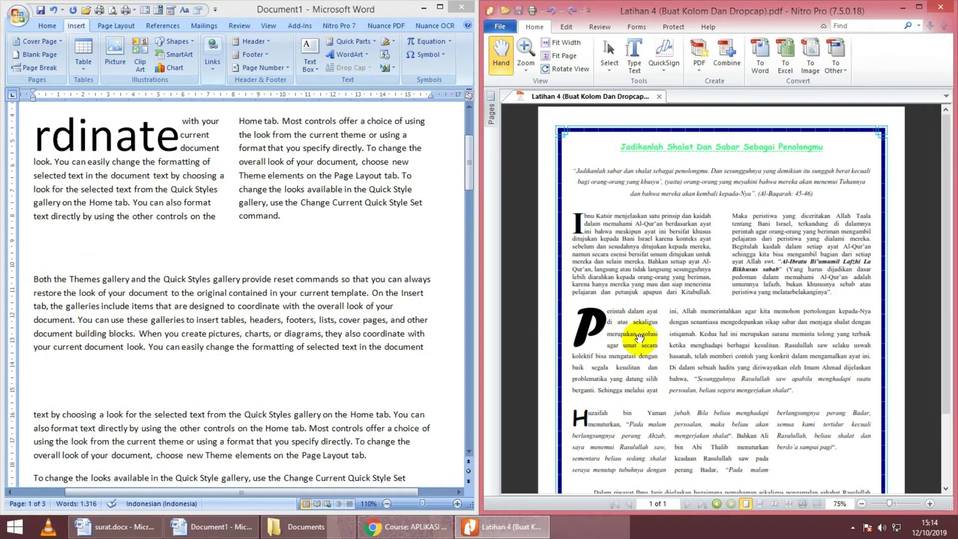
scroll(617, 327, down, 1)
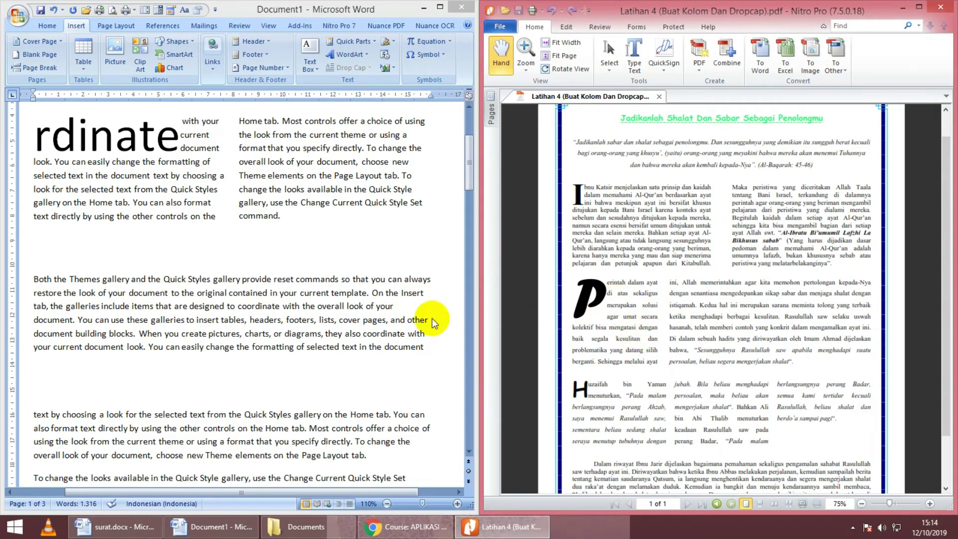
click(52, 285)
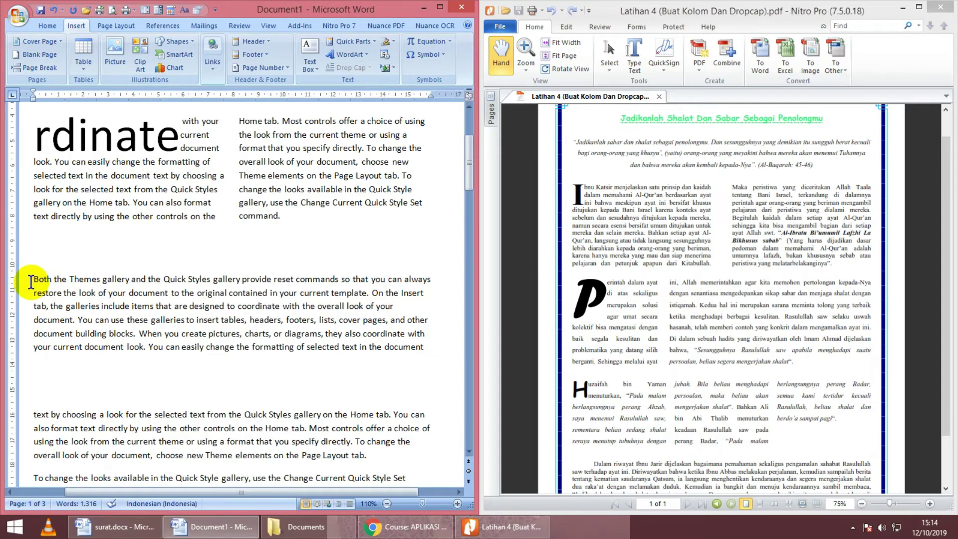
drag(32, 279, 427, 345)
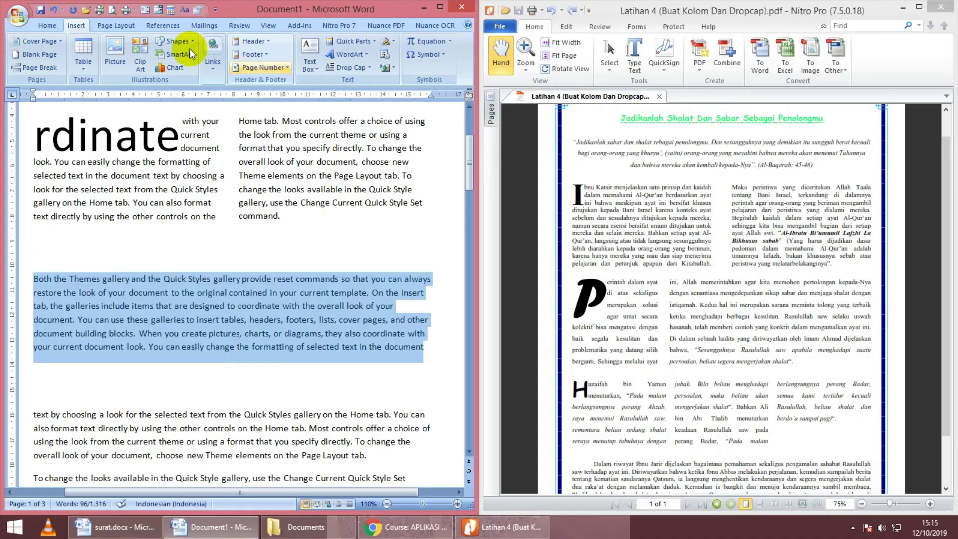
click(114, 26)
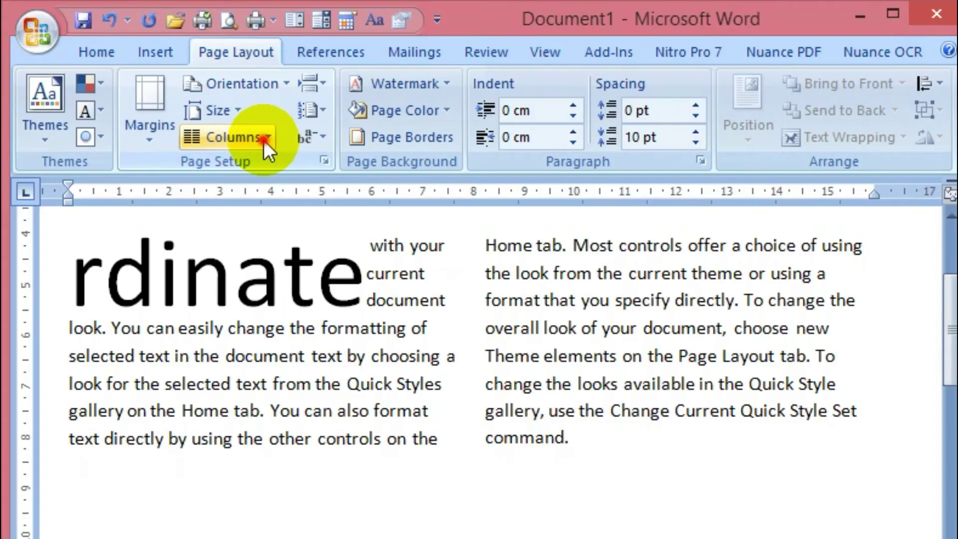
Step: Put the 'Both the Themes gallery' paragraph in two columns and narrow the upper section's left column
click(265, 139)
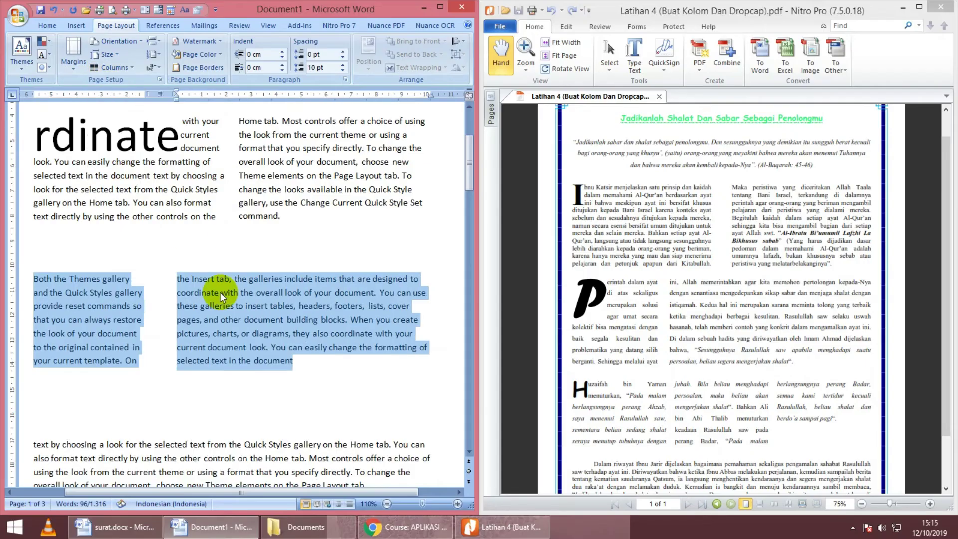
click(164, 195)
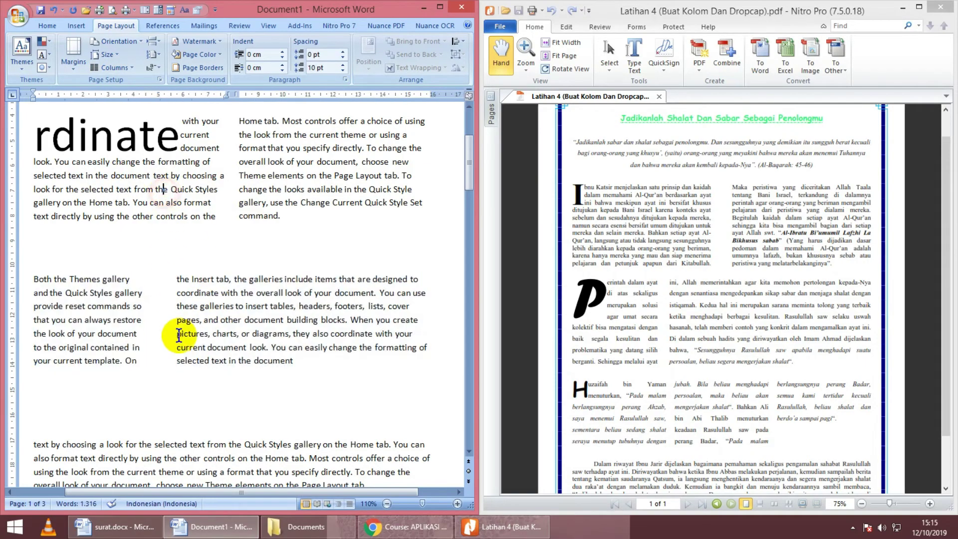
click(188, 161)
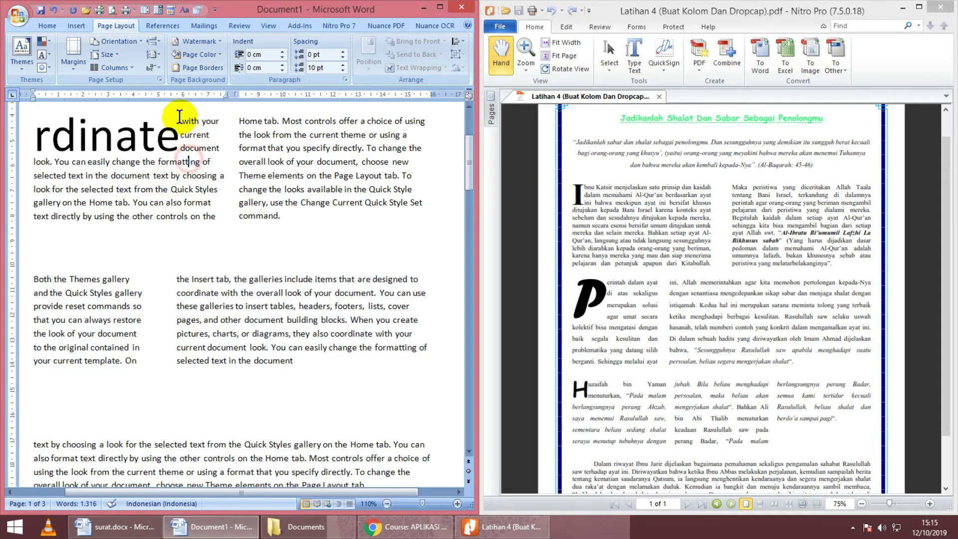
click(120, 67)
click(179, 159)
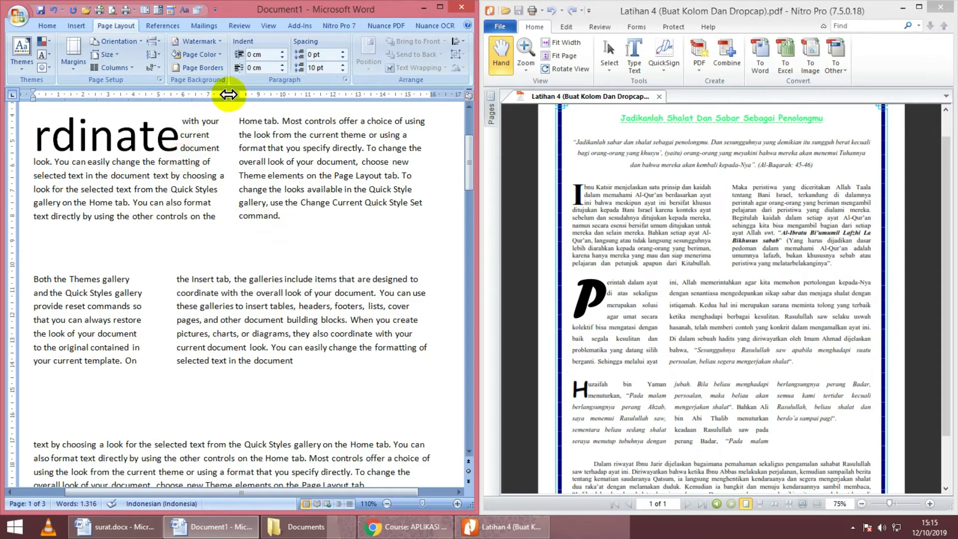
drag(228, 93, 207, 97)
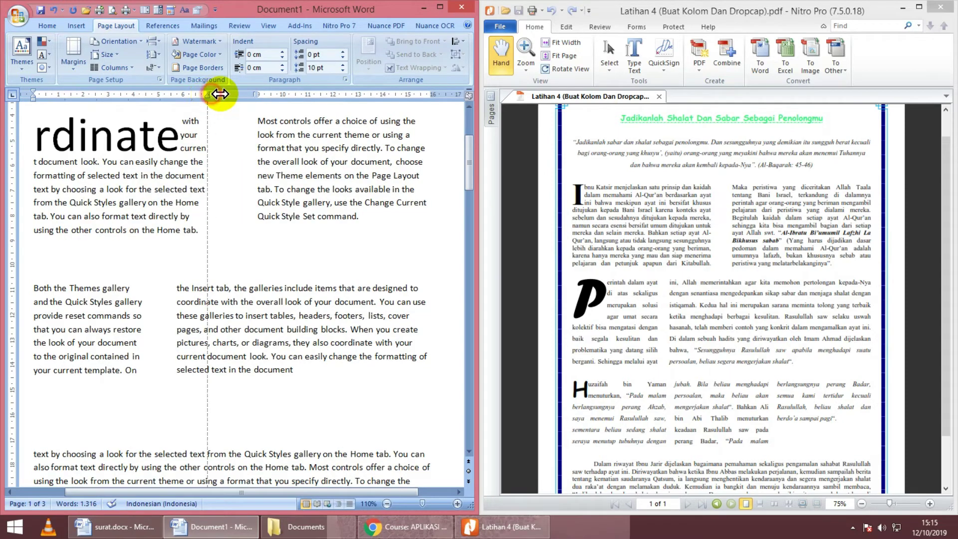
Step: Restore the upper section's left column width and move into the lower two-column section
drag(210, 93, 230, 93)
click(263, 294)
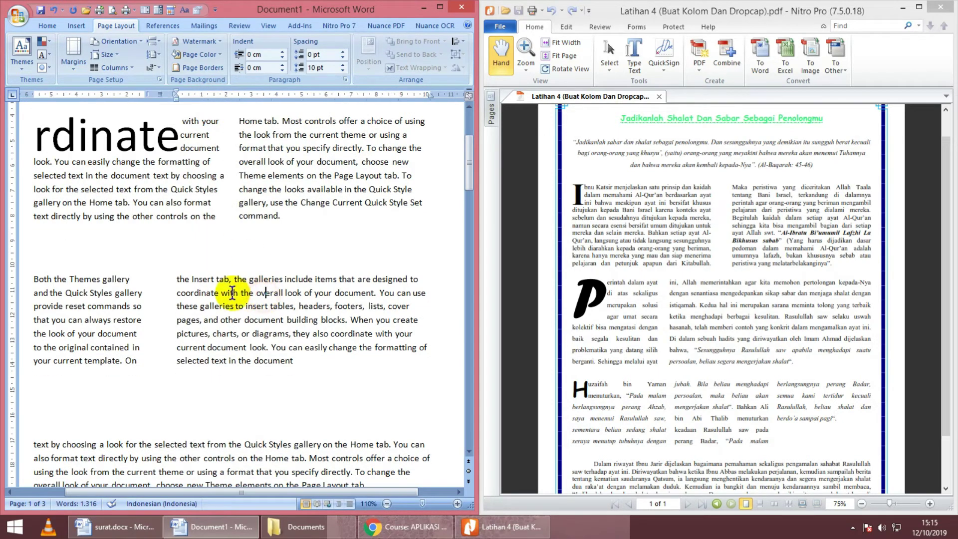
click(119, 68)
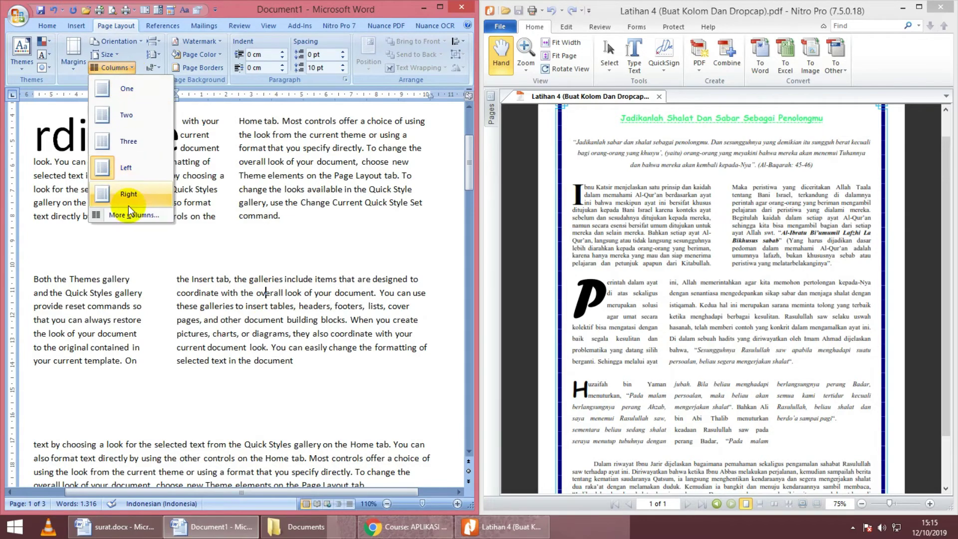
click(269, 340)
click(223, 293)
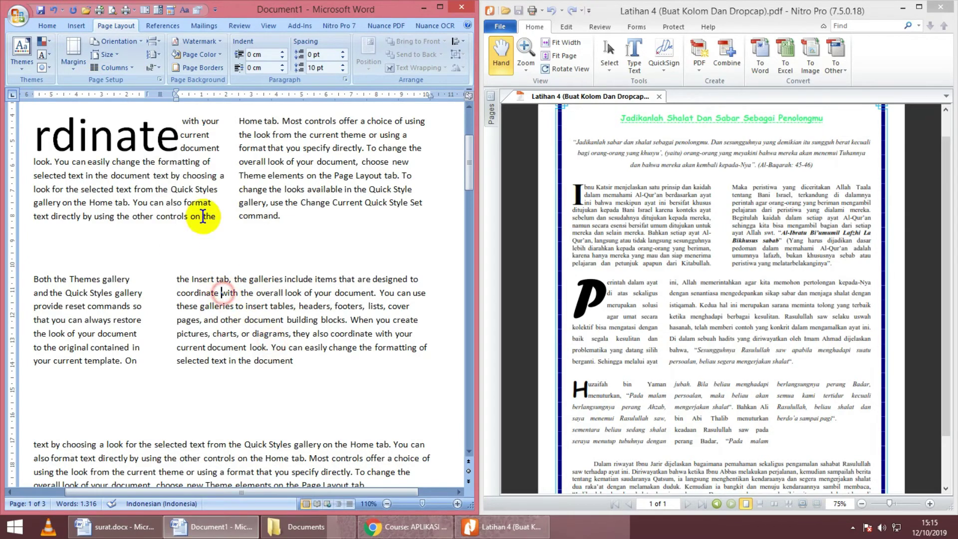
Step: Widen the lower section's left column so its right column becomes a narrow strip, then select 'Both'
drag(170, 93, 171, 93)
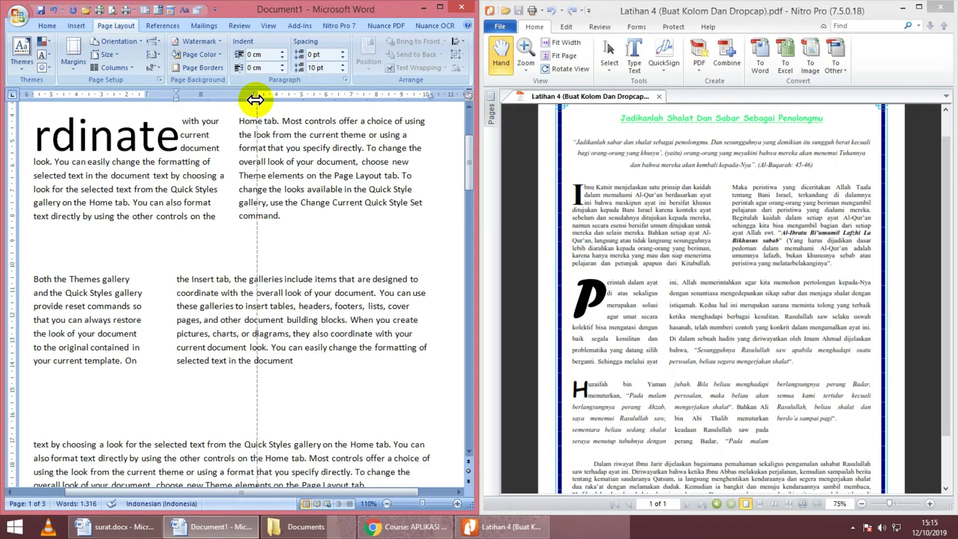
drag(171, 93, 272, 94)
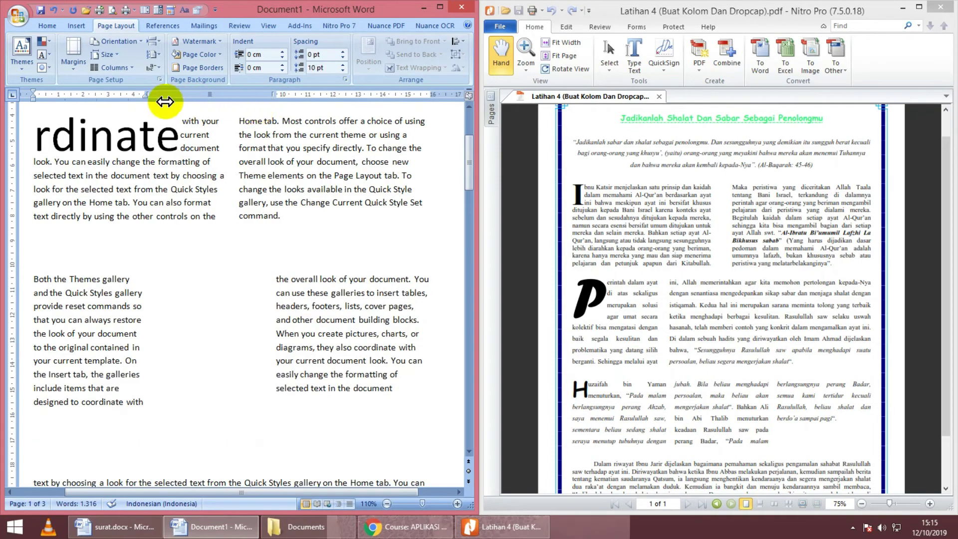
drag(145, 93, 299, 89)
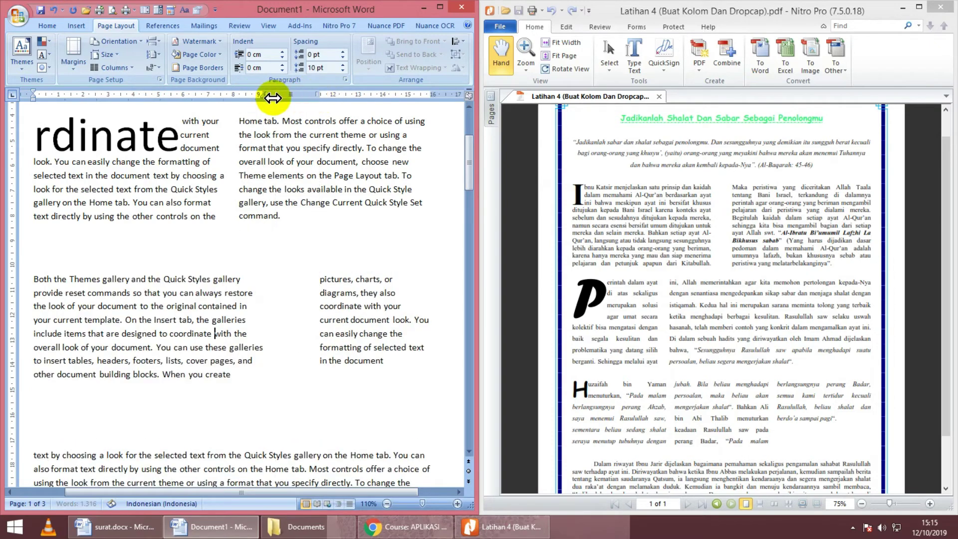
drag(239, 84, 288, 93)
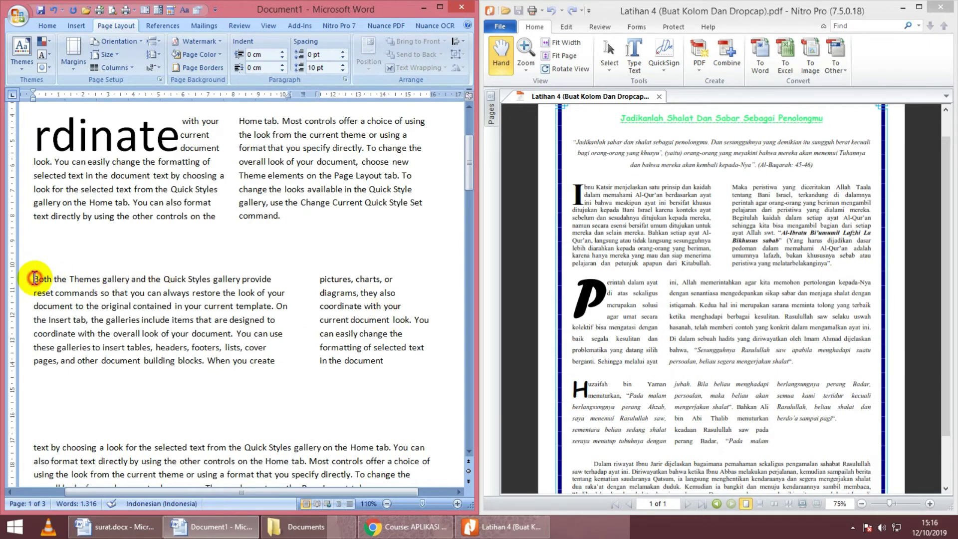
drag(34, 278, 50, 283)
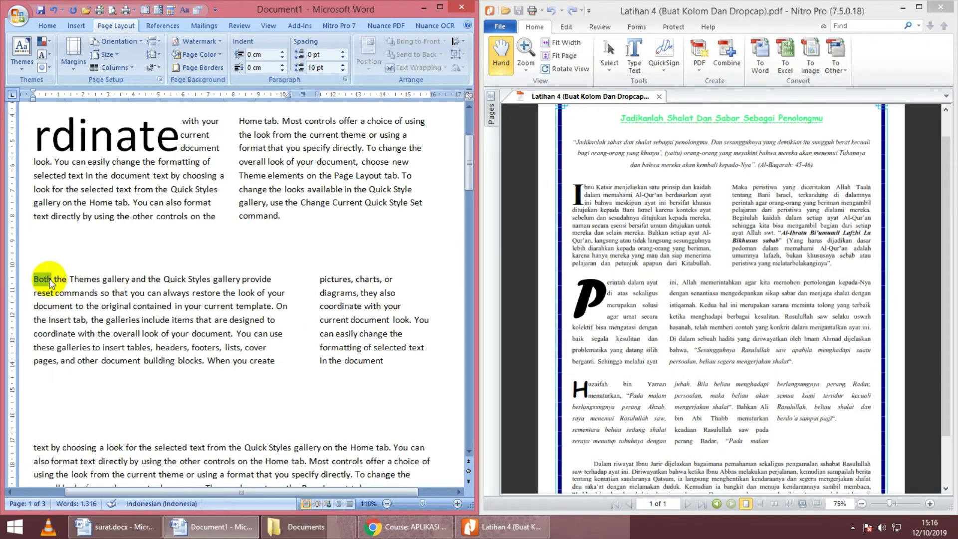
Step: Try the Dropped setting in Drop Cap Options, then cancel without applying it
click(76, 26)
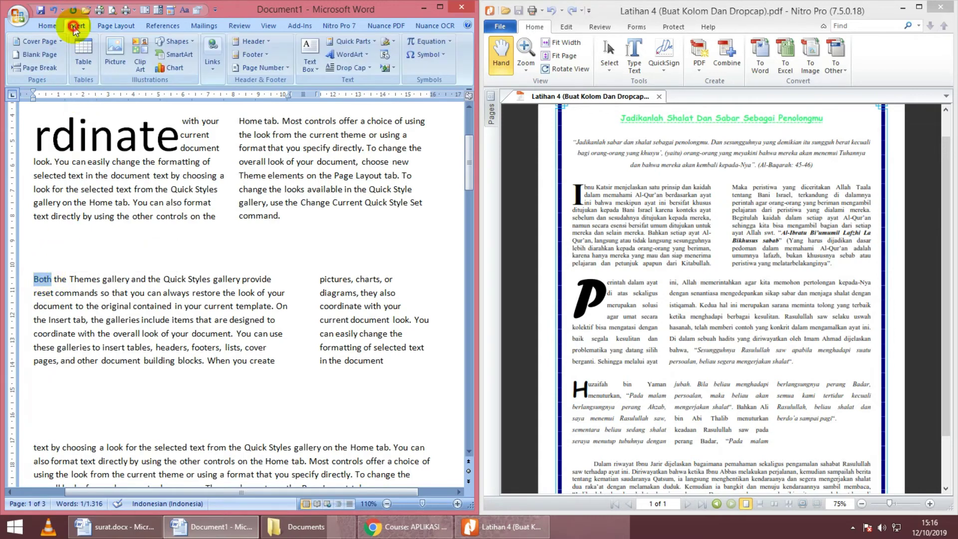
click(368, 59)
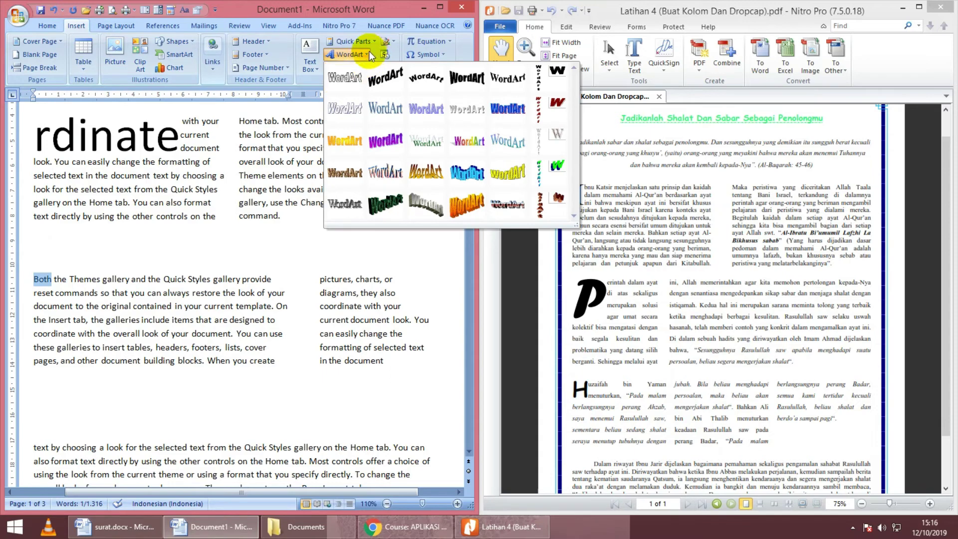
click(369, 52)
click(370, 68)
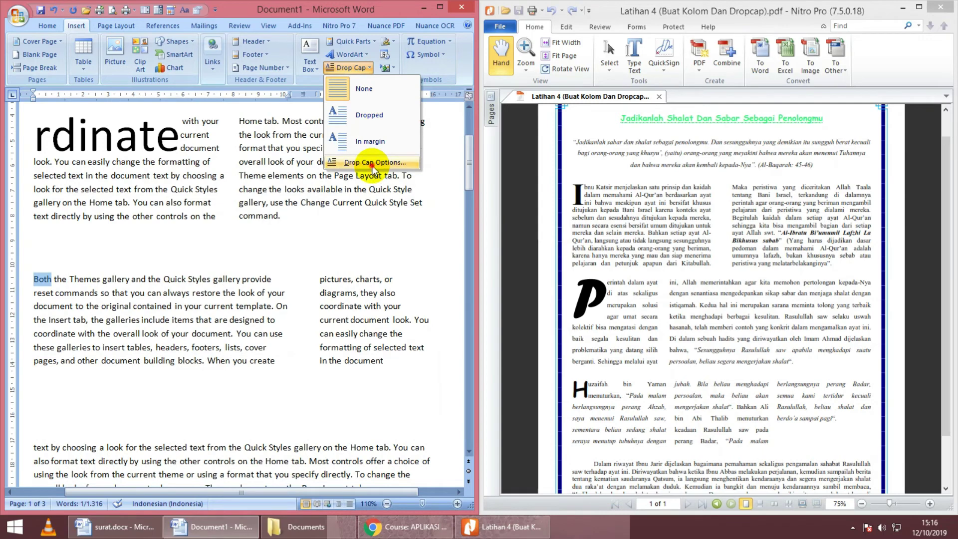
click(372, 164)
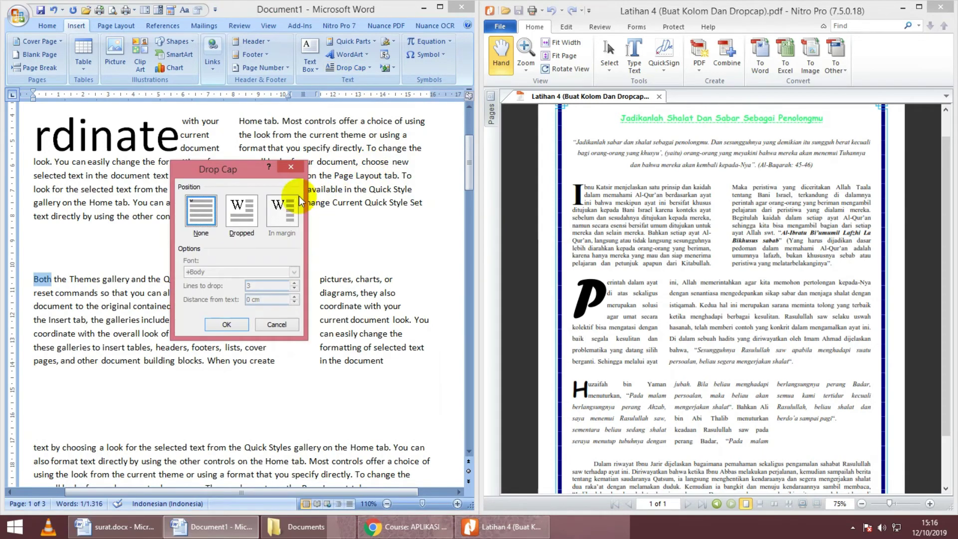
click(244, 223)
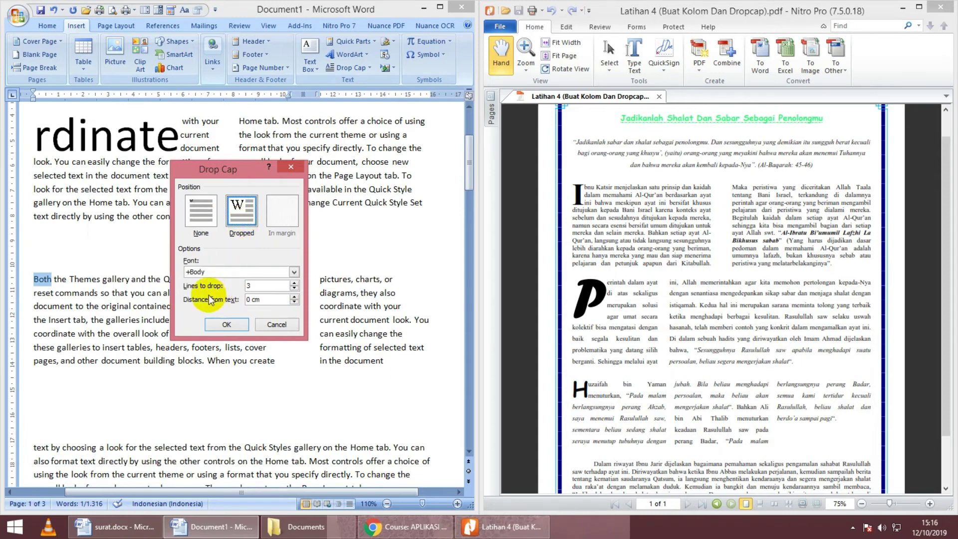
drag(254, 285, 238, 284)
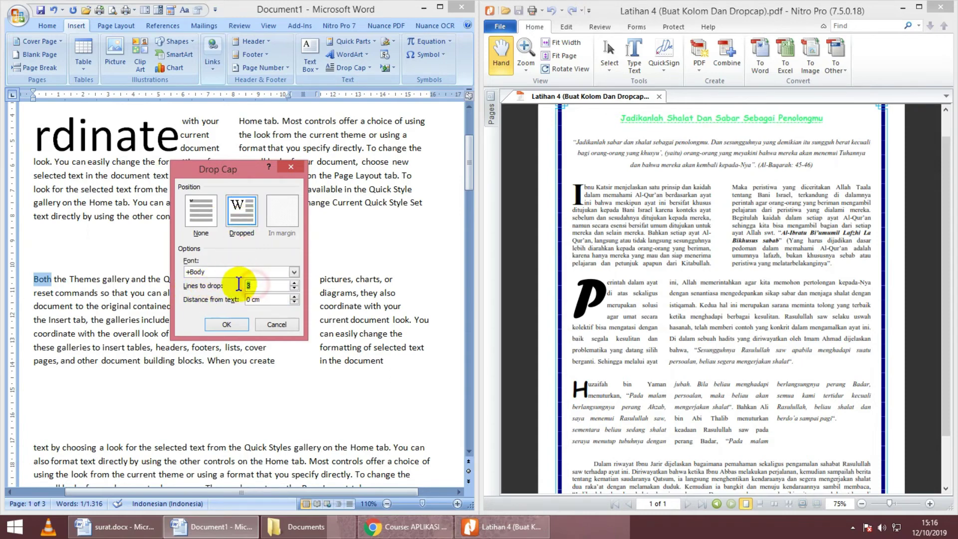
mouse_move(243, 172)
mouse_down()
mouse_move(212, 298)
mouse_move(325, 241)
mouse_up()
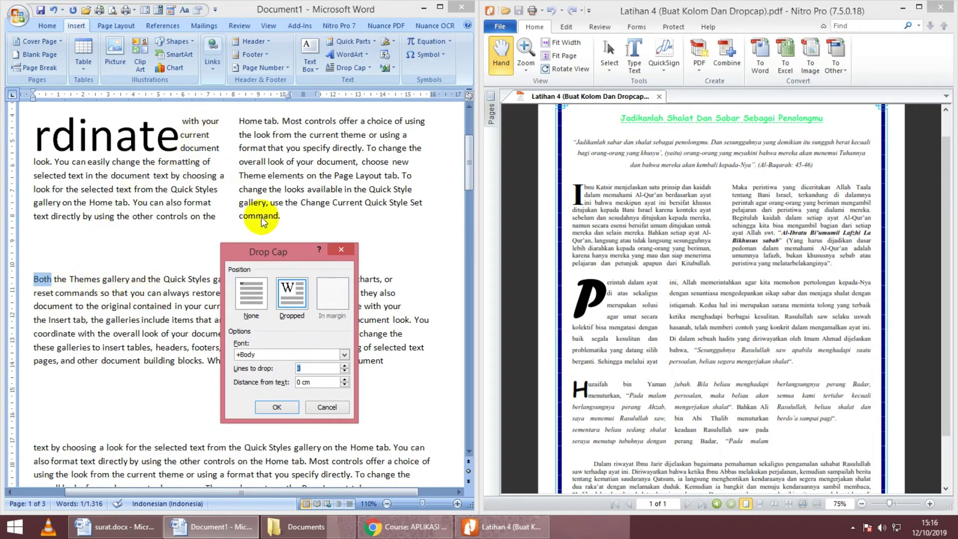
click(327, 406)
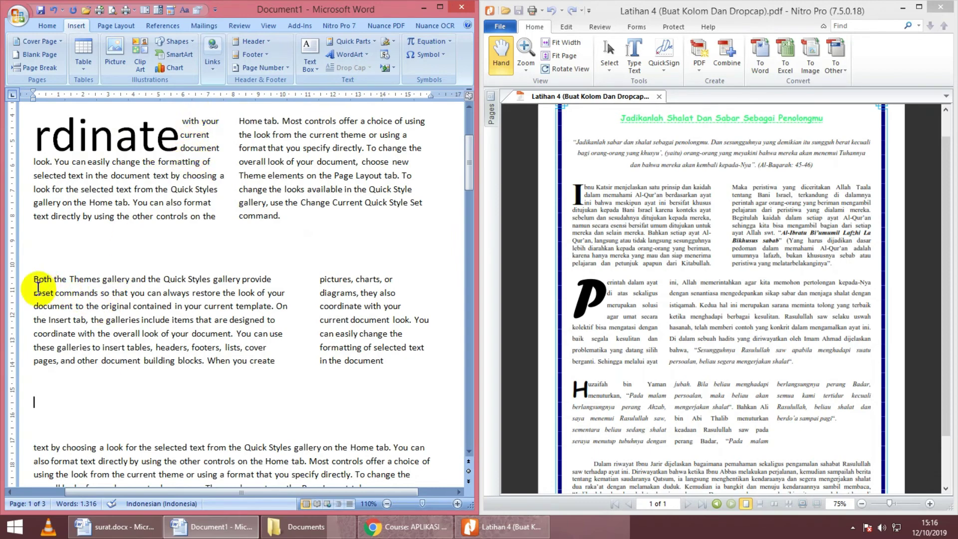
Step: Make the initial 'B' a dropped capital spanning 4 lines
drag(27, 272, 39, 278)
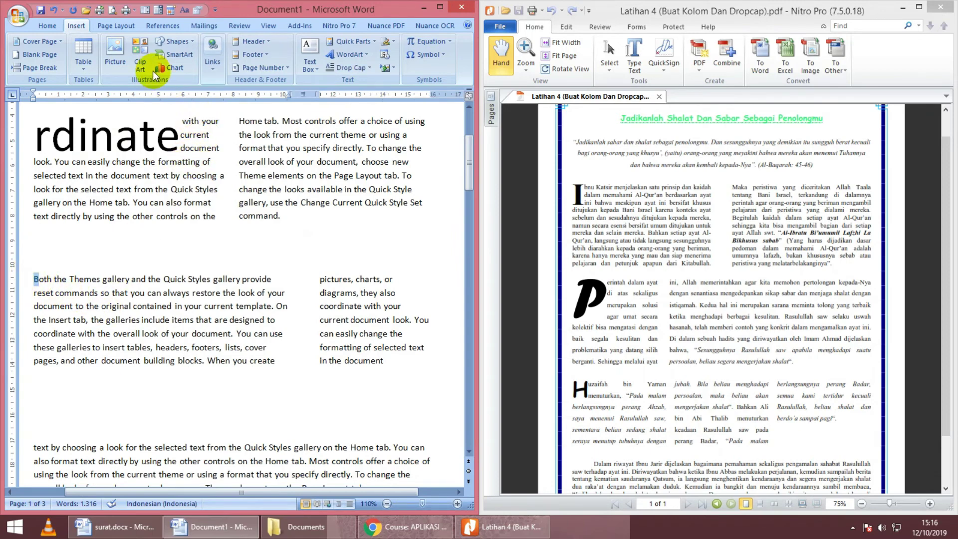
click(370, 70)
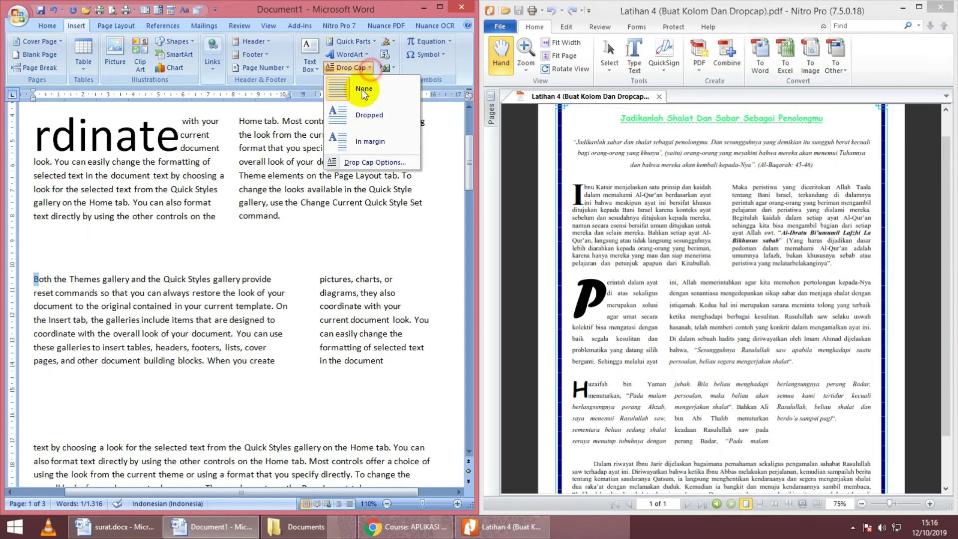
click(368, 159)
click(292, 295)
double_click(303, 368)
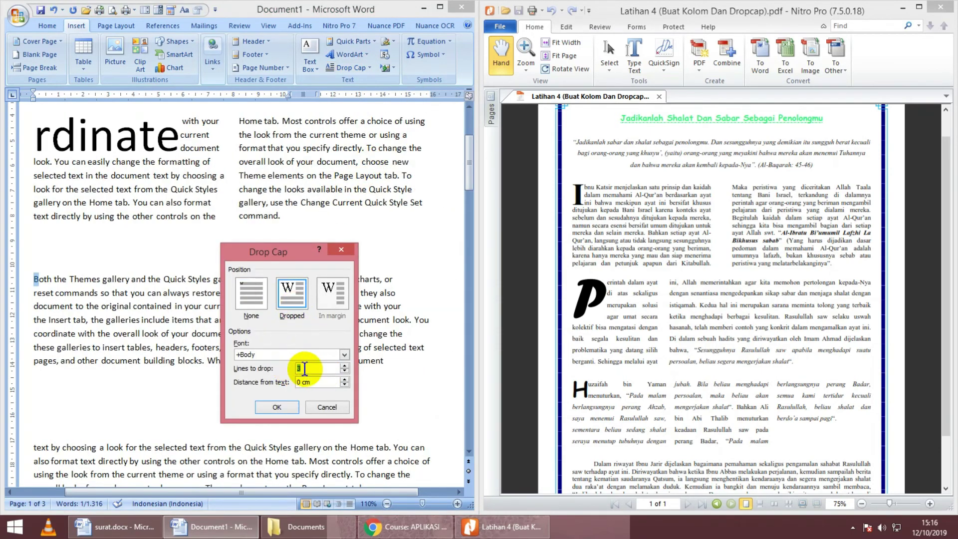
text(4)
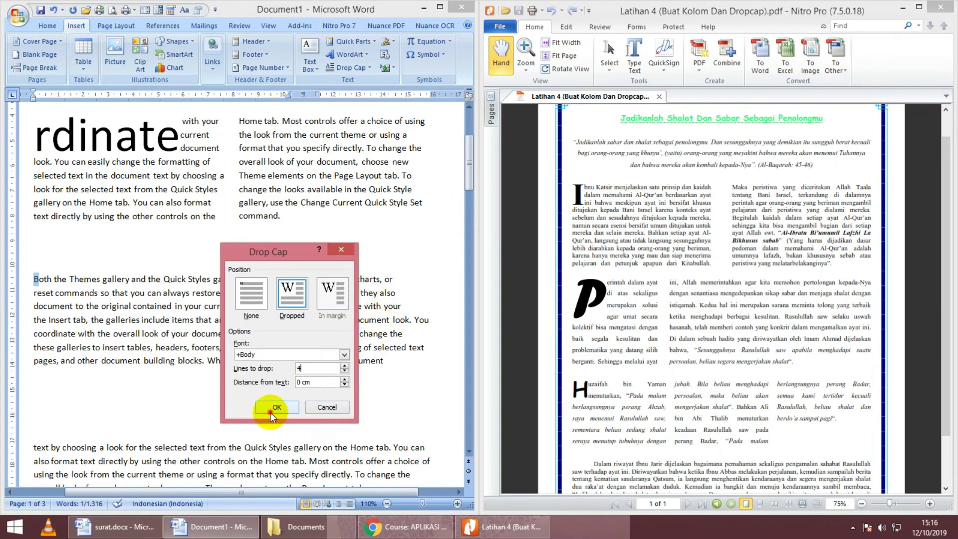
click(273, 407)
click(270, 412)
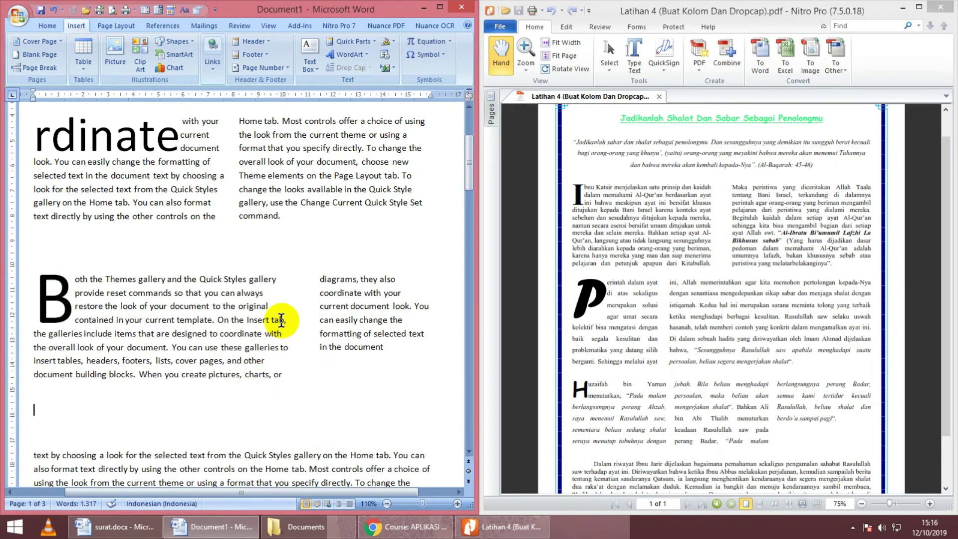
Step: Compare the full Word page against the reference PDF, then bring up the Page Layout settings
scroll(273, 316, down, 3)
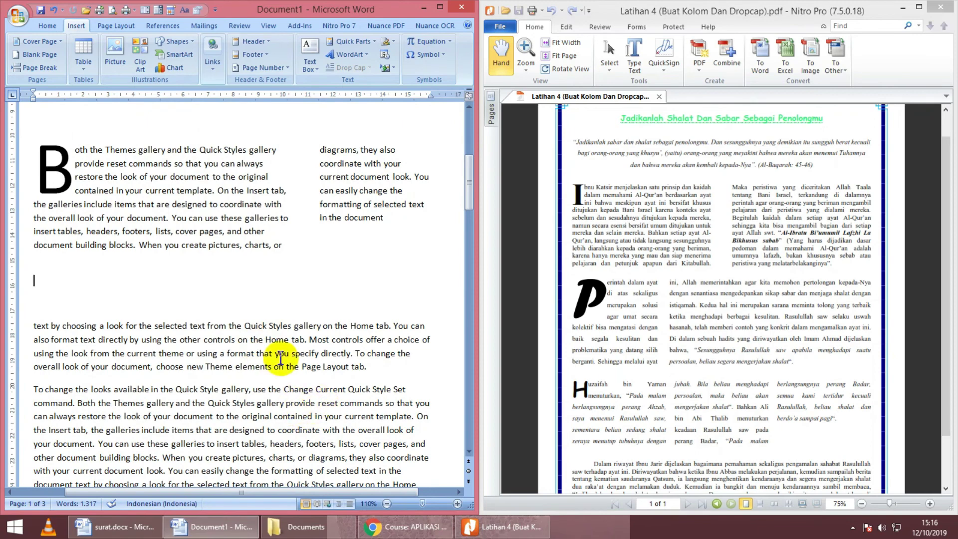
ctrl+scroll(200, 281, down, 1)
ctrl+scroll(200, 280, down, 2)
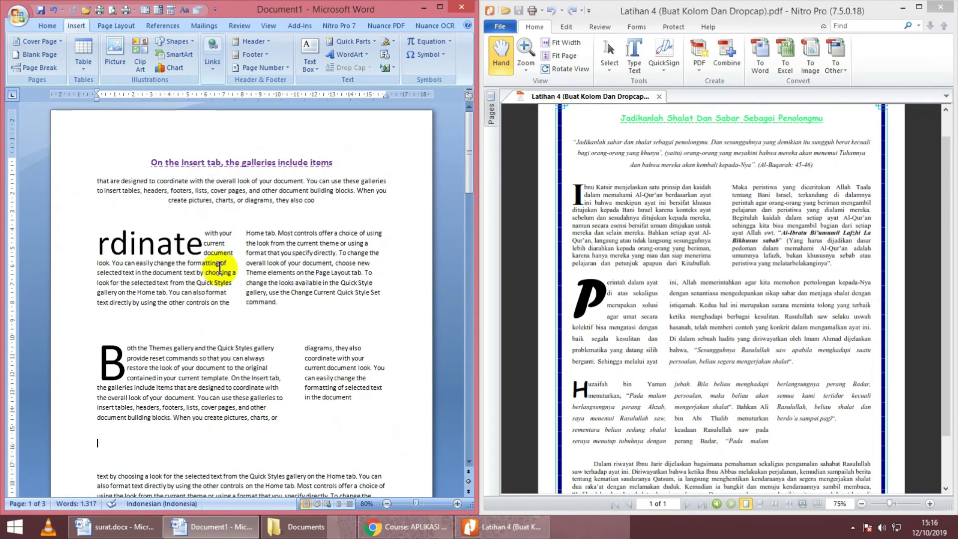
ctrl+scroll(282, 300, down, 2)
click(566, 279)
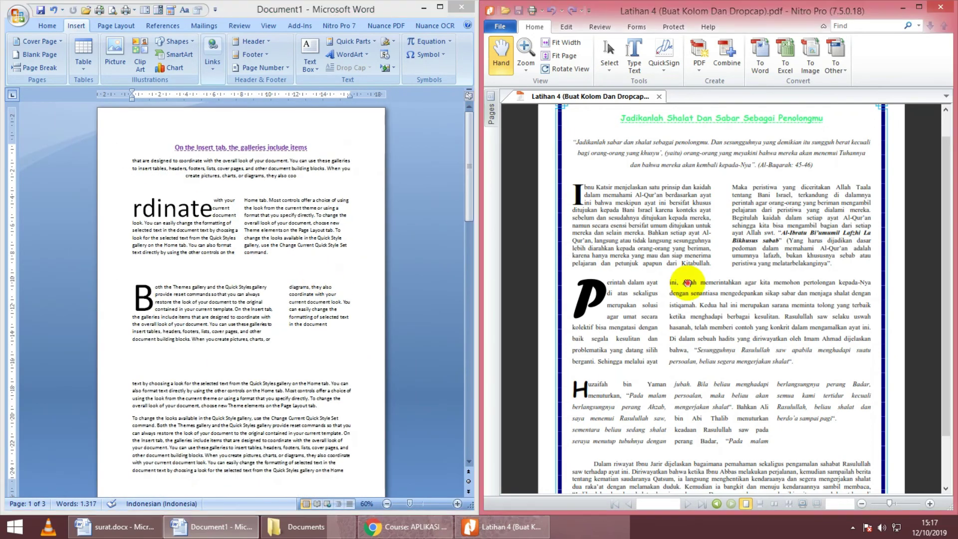
ctrl+scroll(710, 270, down, 5)
ctrl+scroll(711, 270, up, 3)
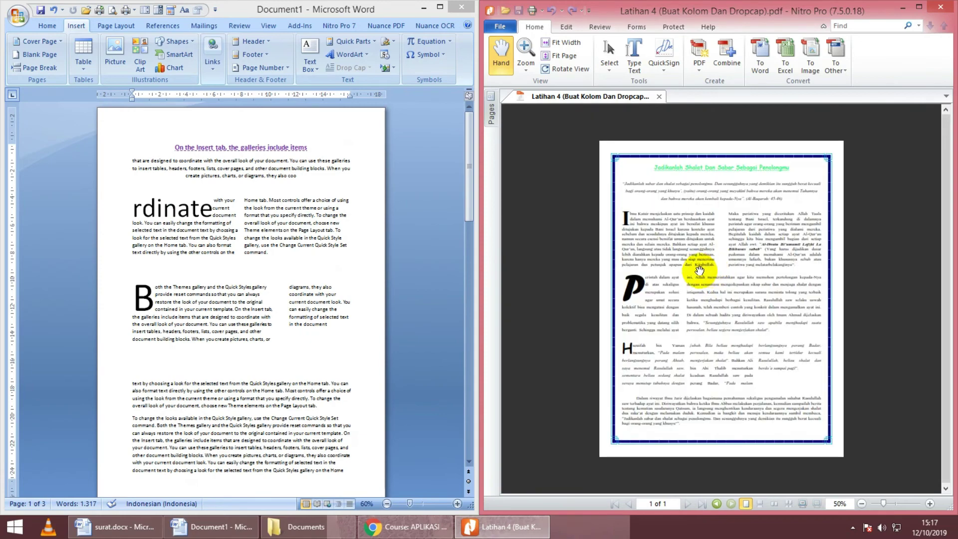
click(380, 216)
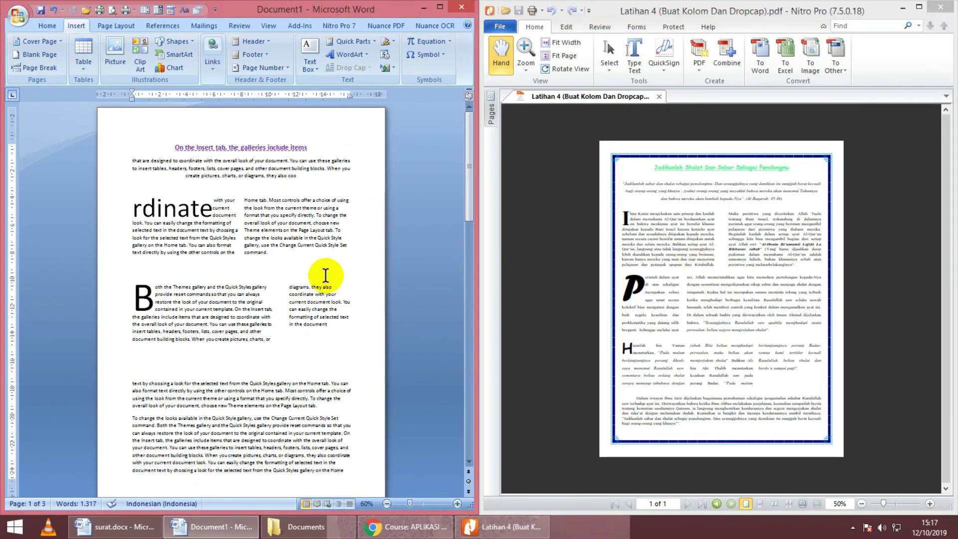
ctrl+scroll(326, 274, down, 1)
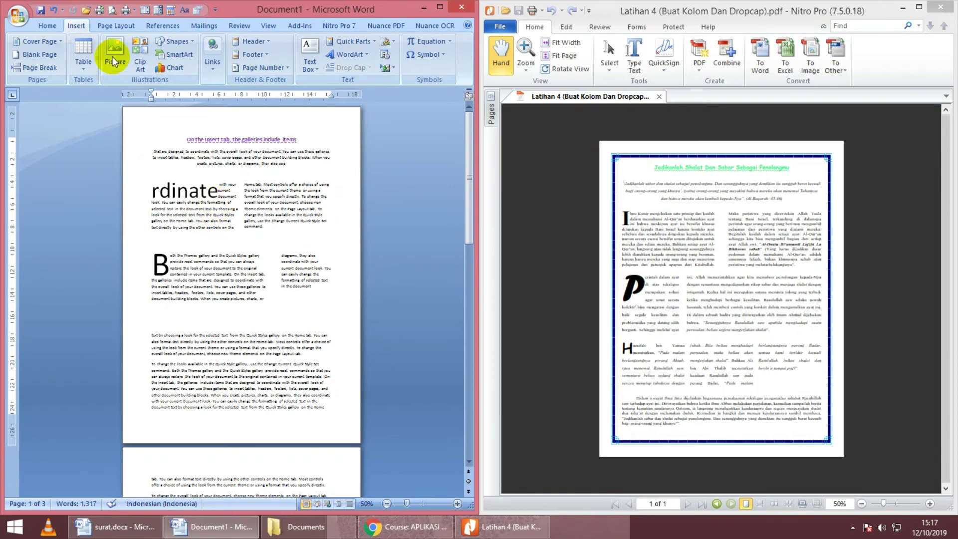
click(111, 28)
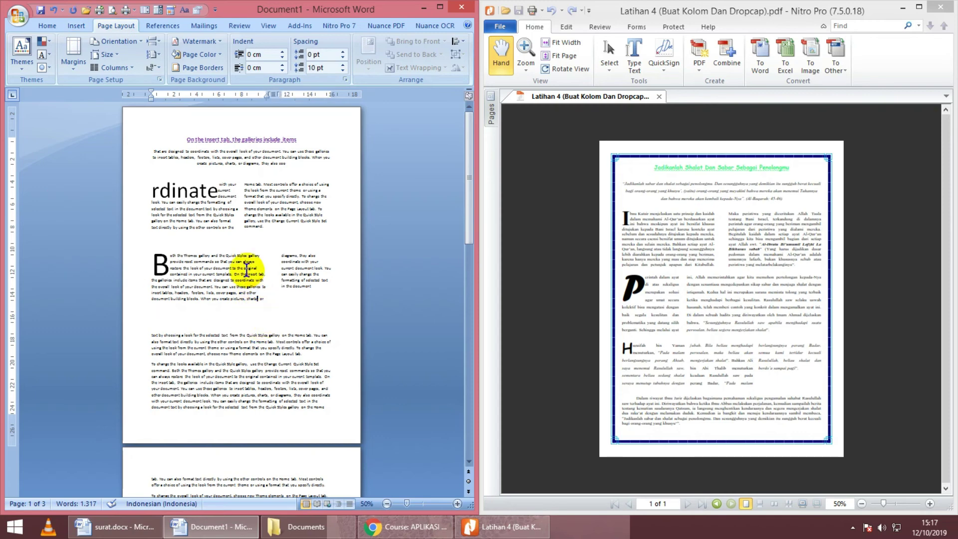
ctrl+scroll(251, 273, up, 1)
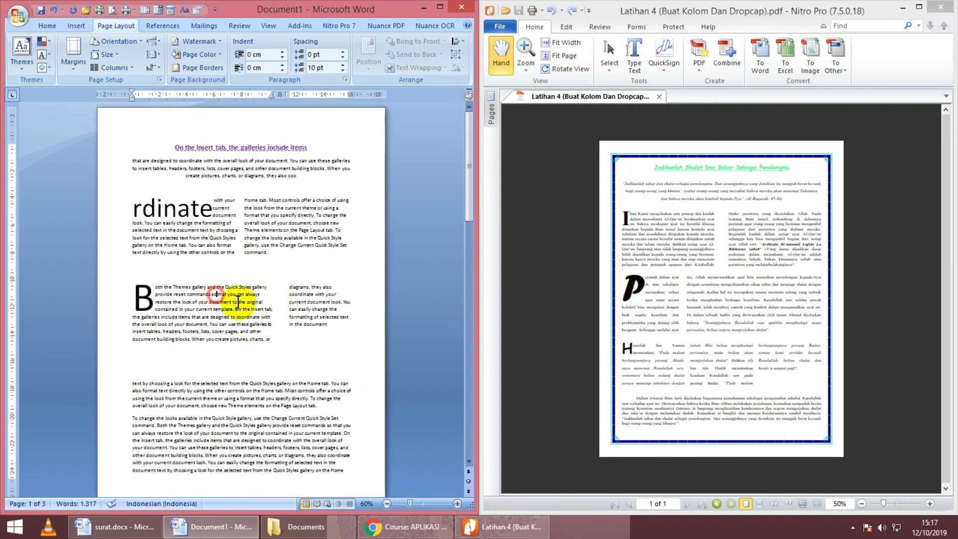
drag(212, 294, 307, 313)
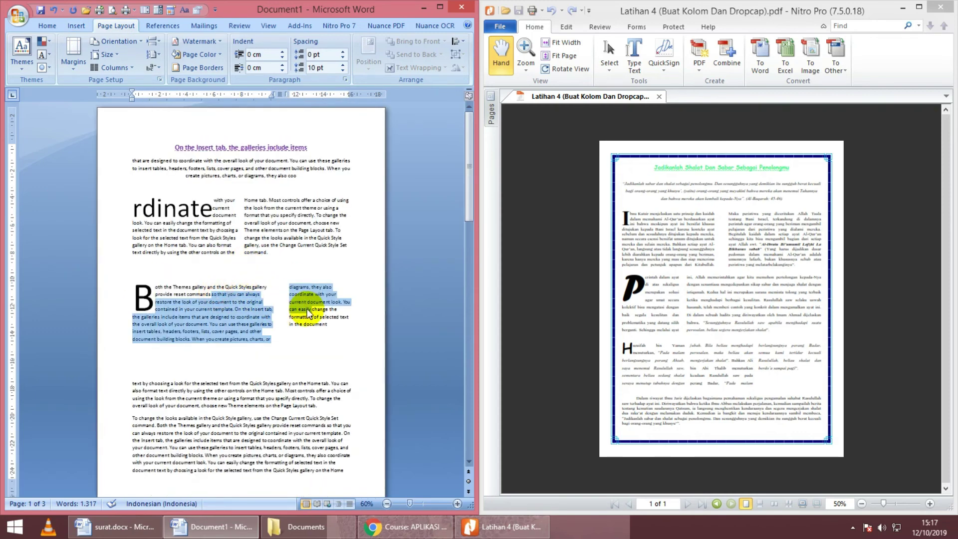
click(266, 230)
drag(266, 229, 211, 231)
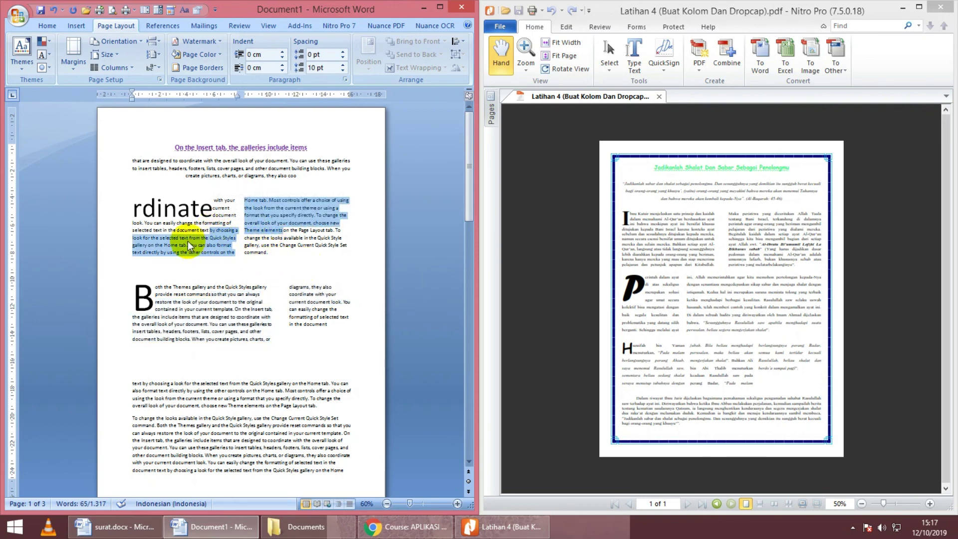
click(168, 302)
ctrl+scroll(159, 284, up, 1)
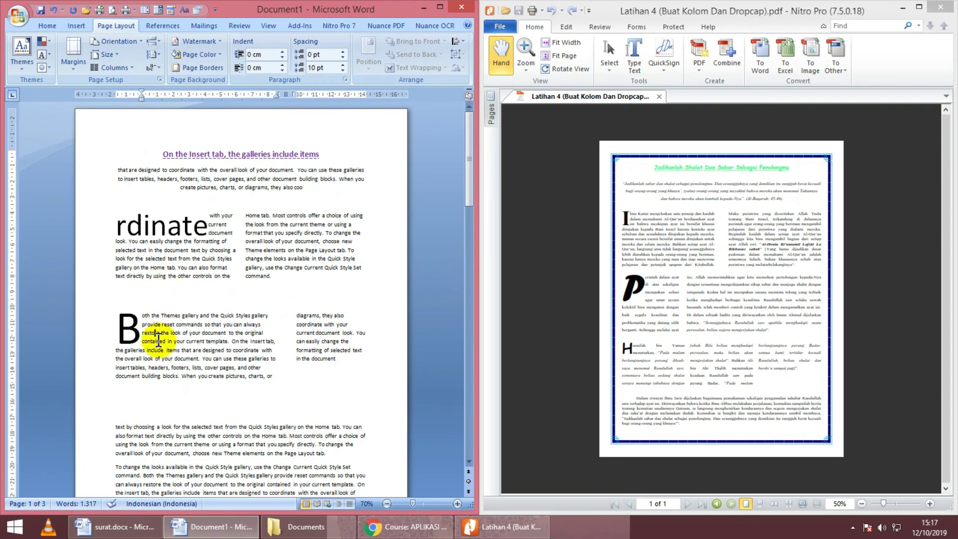